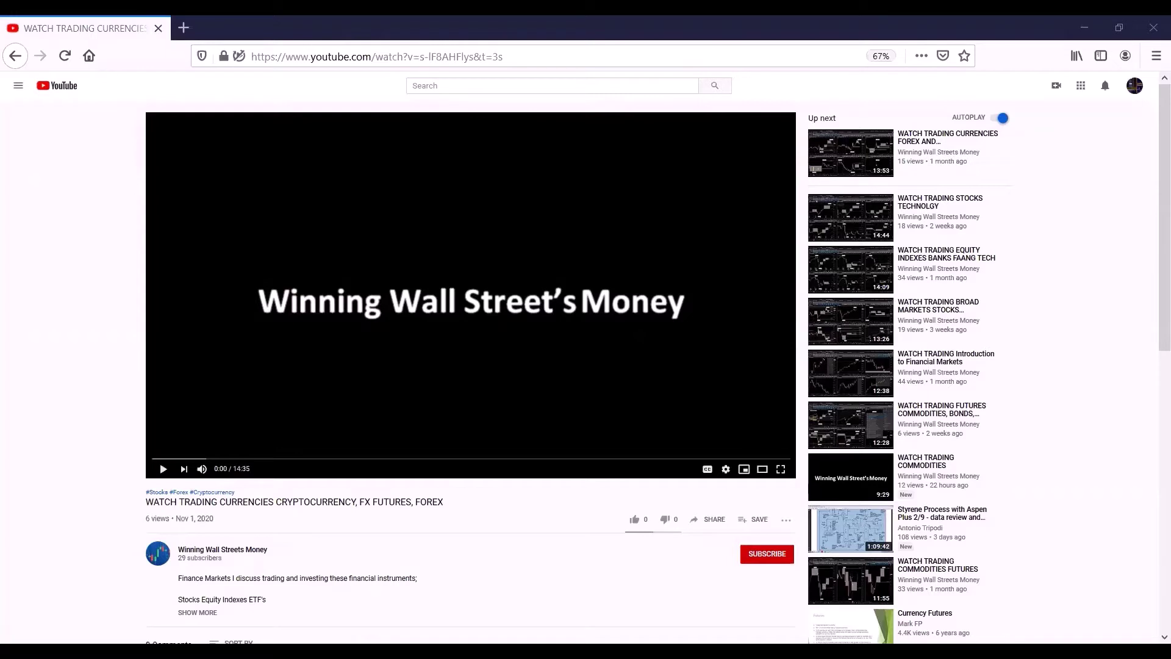
Subscribe to the Winning Wall Streets Money channel with all notifications on, and like the currencies trading video.
click(753, 557)
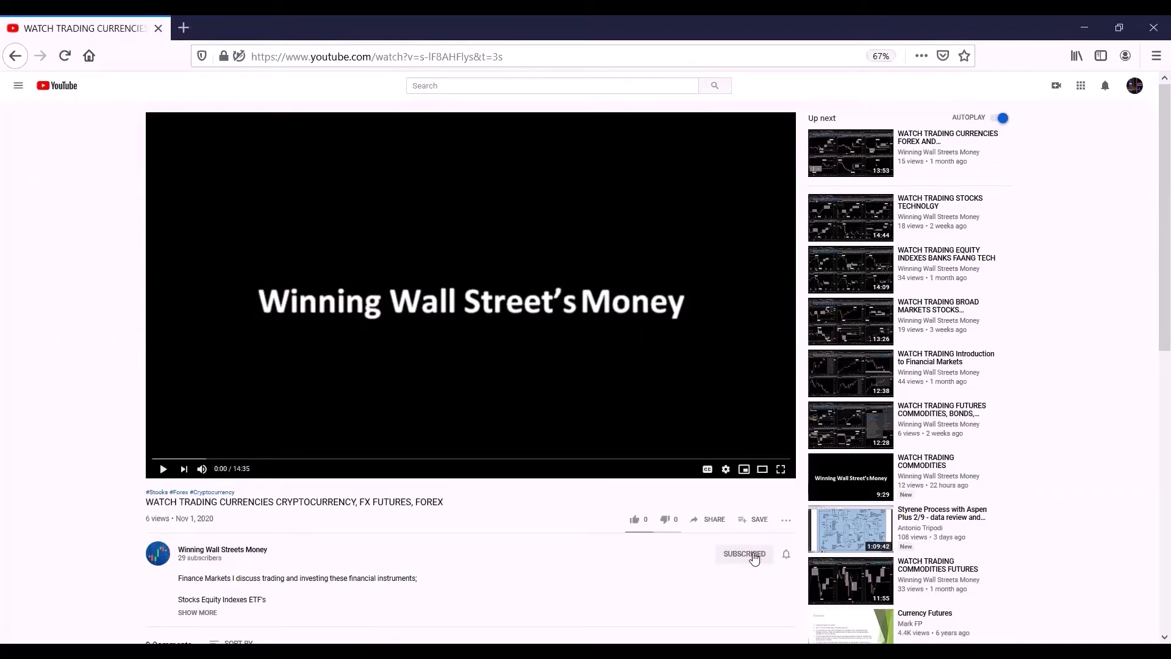
click(786, 557)
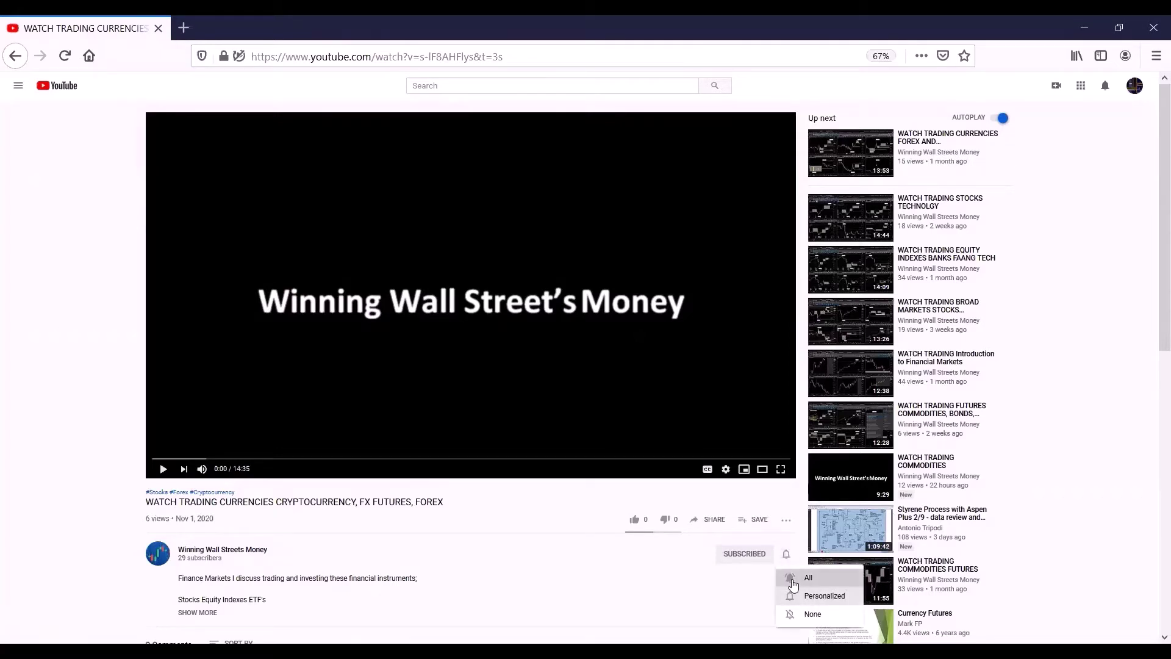
click(794, 580)
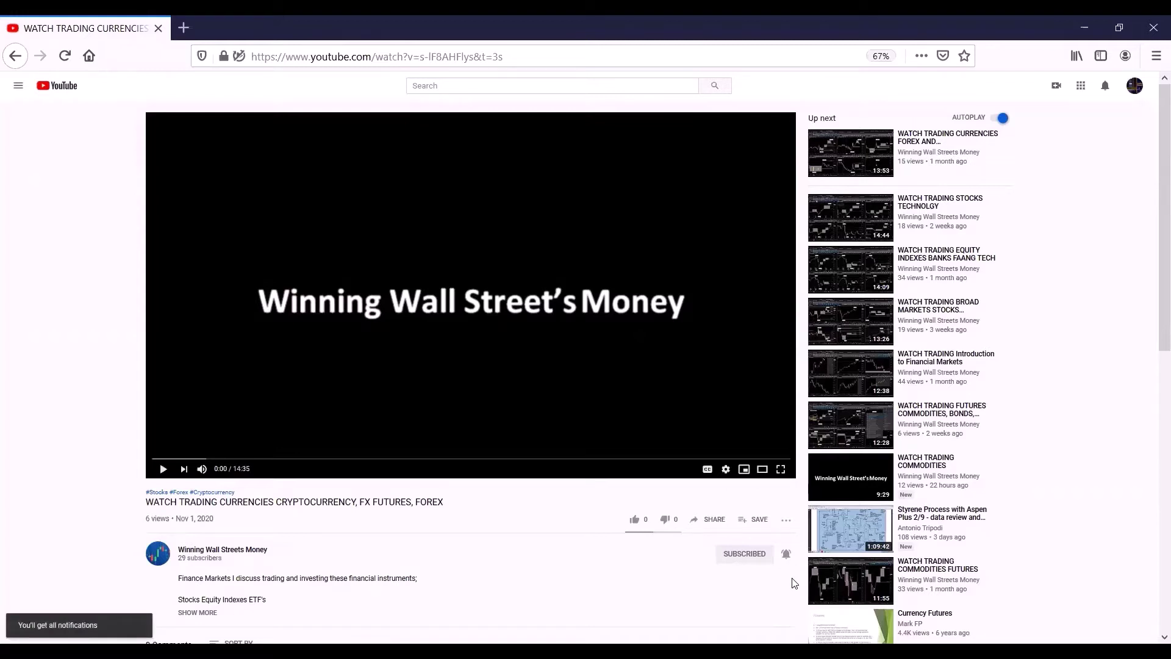
click(633, 522)
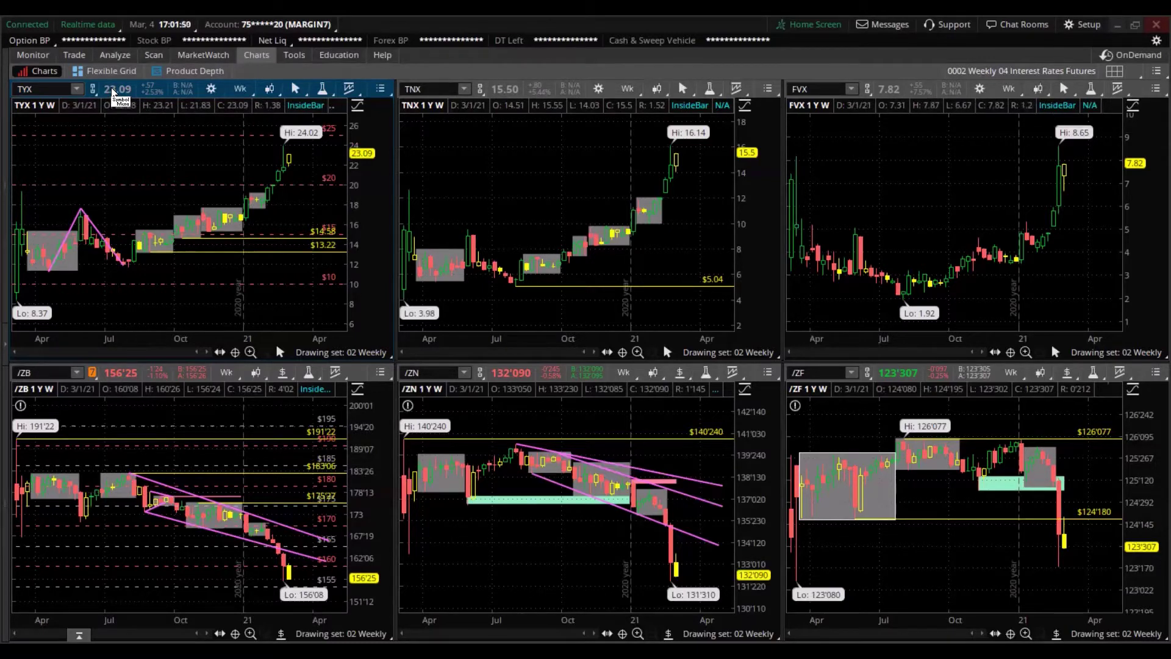
Examine the TYX, TNX and FVX weekly charts one after another at full size, and return to the six-chart grid.
click(112, 91)
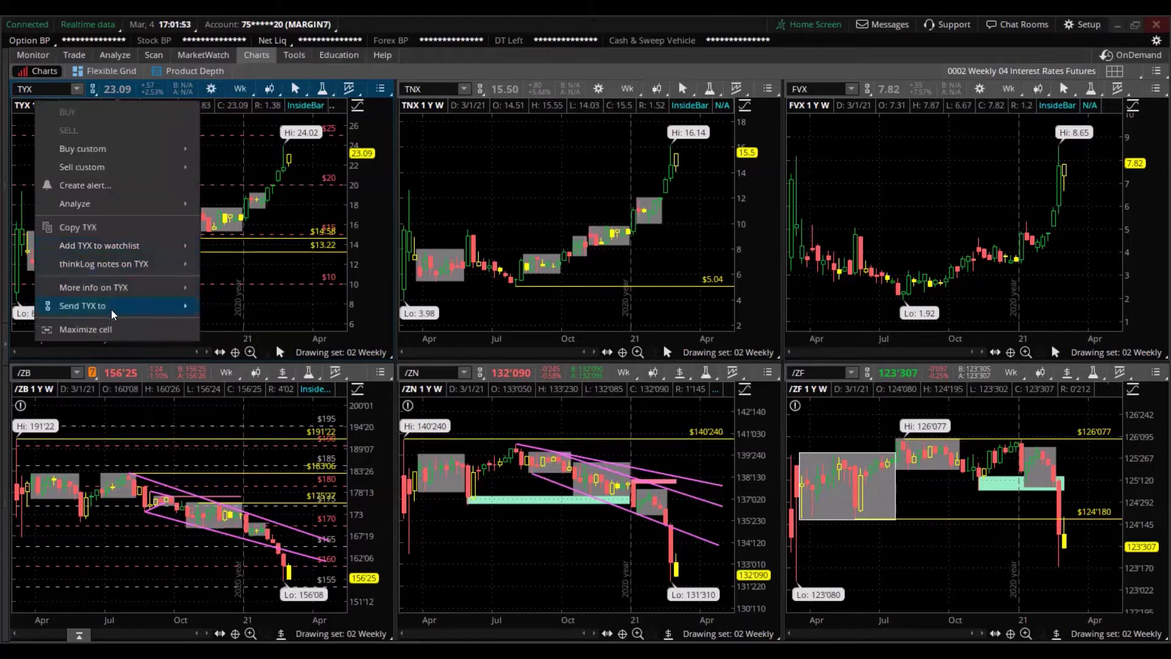
click(108, 330)
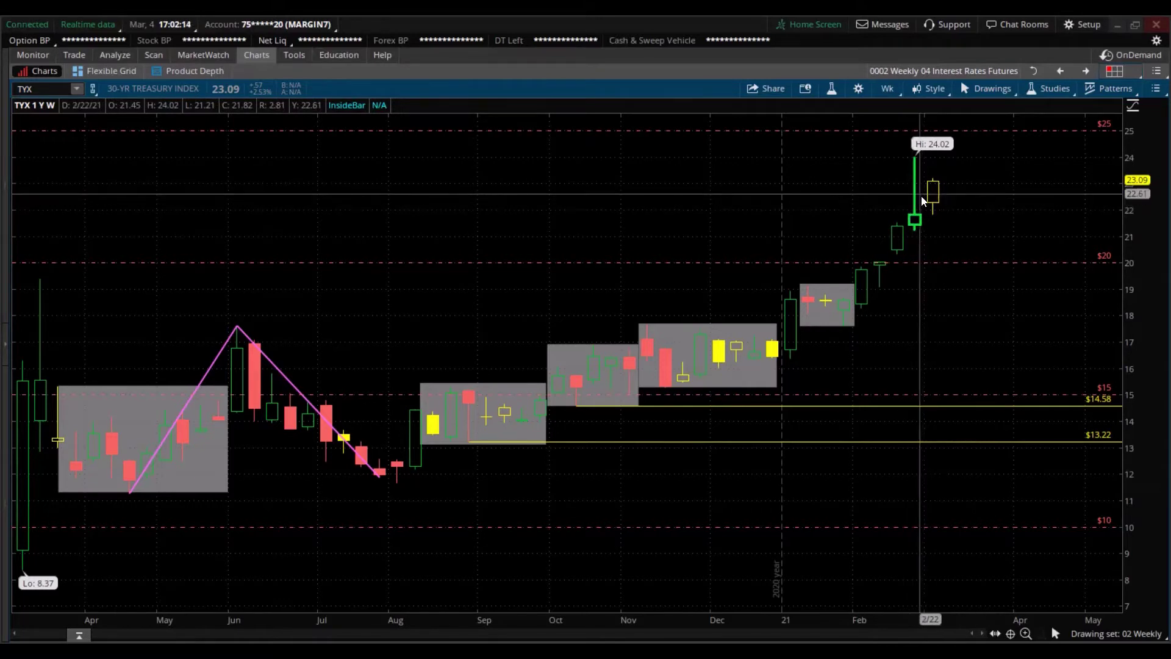
click(1086, 71)
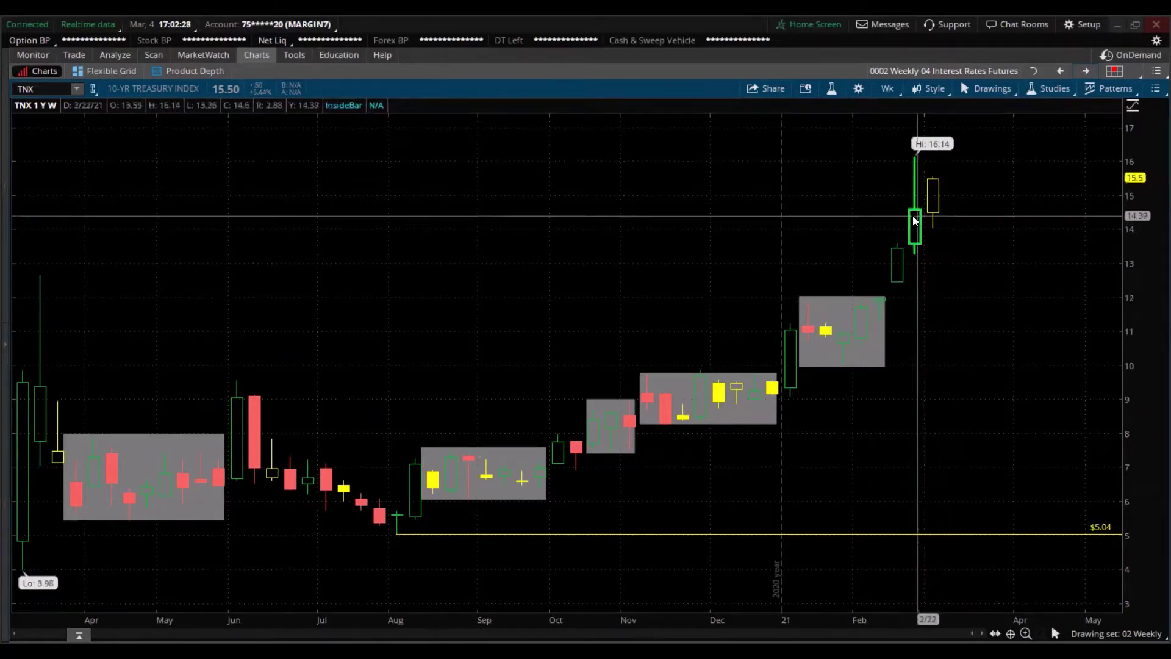
click(1083, 73)
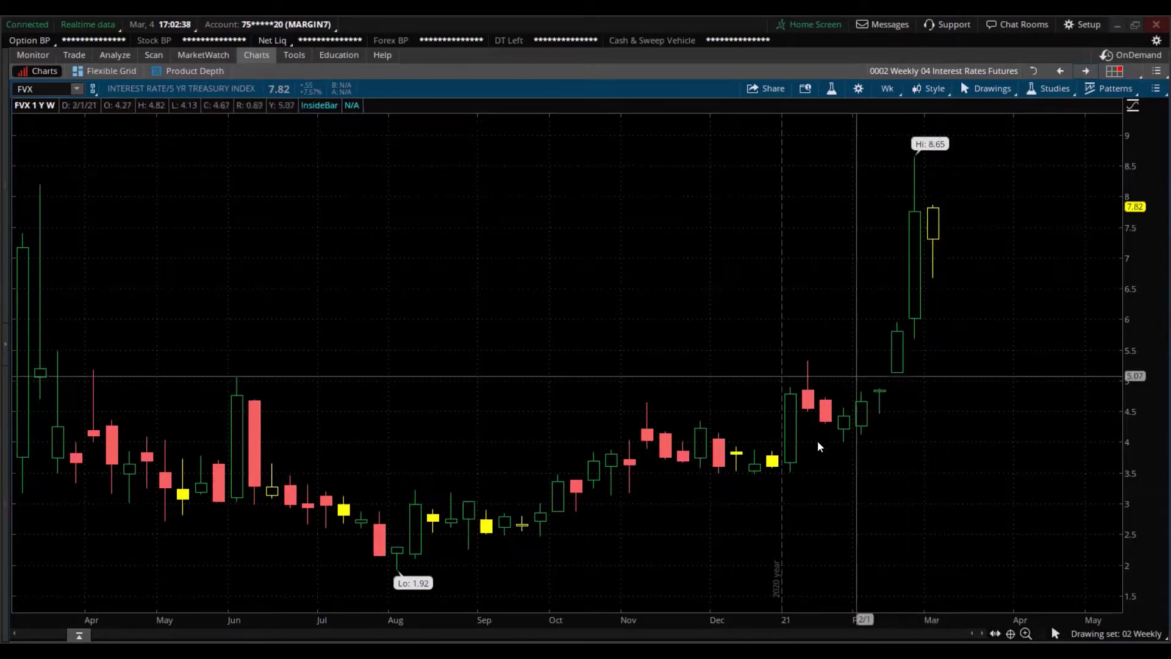
click(1031, 72)
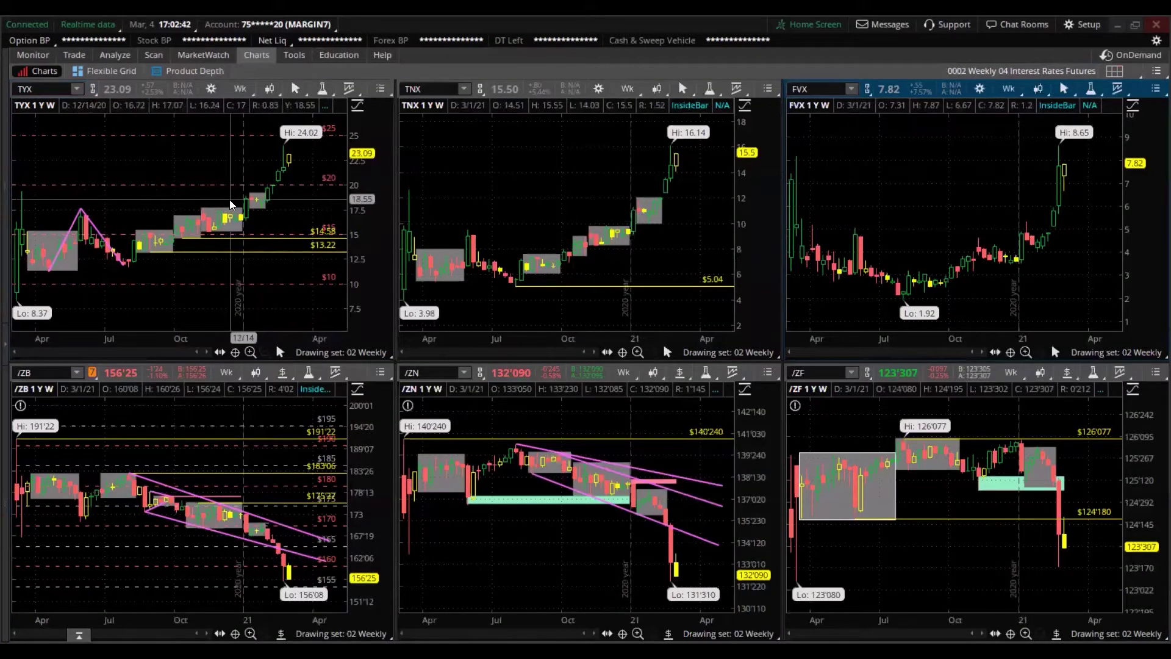
Zoom the TYX, TNX and FVX charts in on the 2021 candles.
drag(235, 183, 437, 210)
drag(610, 213, 861, 221)
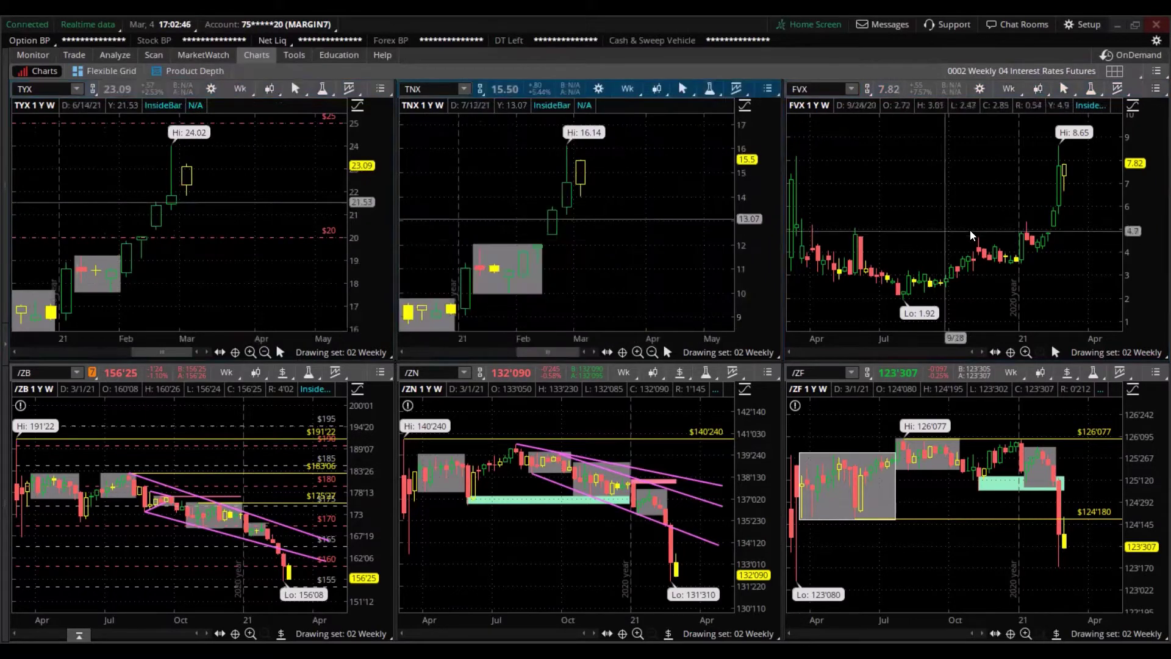
drag(1010, 219, 1123, 220)
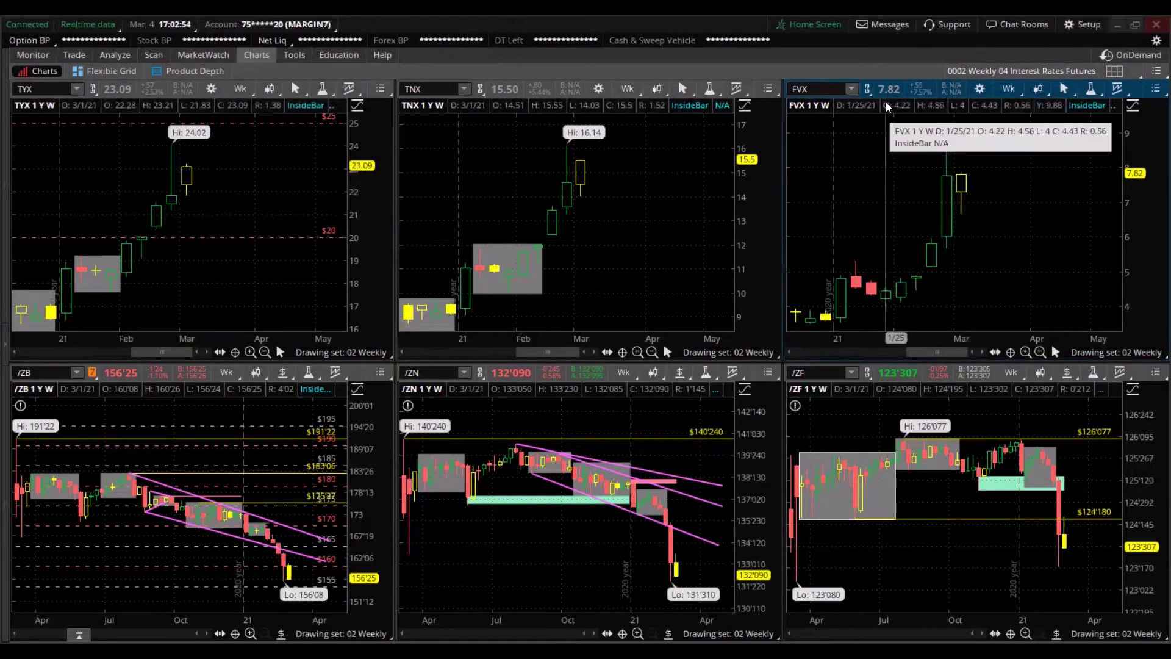
Load the 0002 Weekly 01 Futures grid and reduce it to two charts side by side, /BTC and $DXY.
click(1115, 75)
mouse_move(1080, 172)
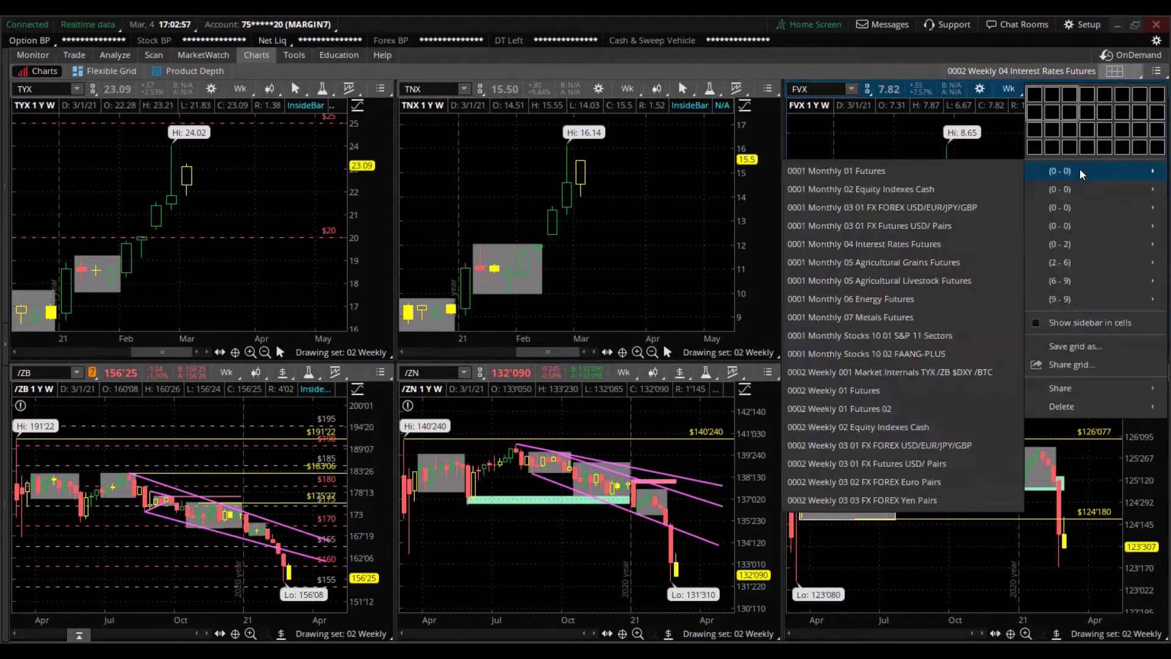
click(848, 391)
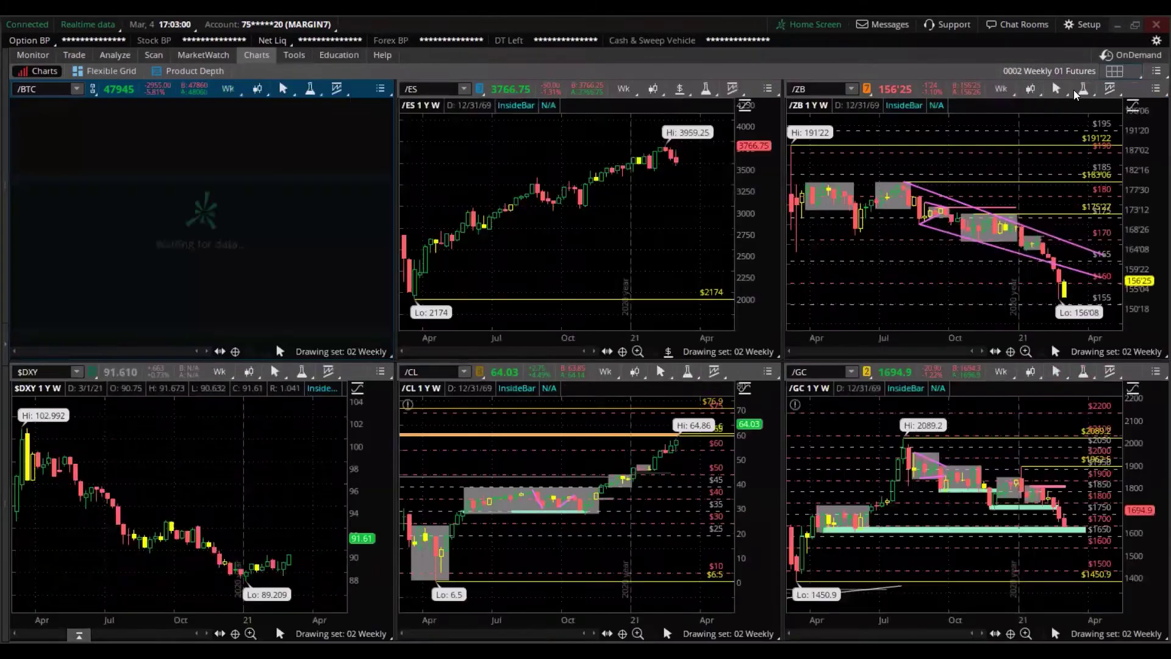
click(1115, 71)
click(1040, 112)
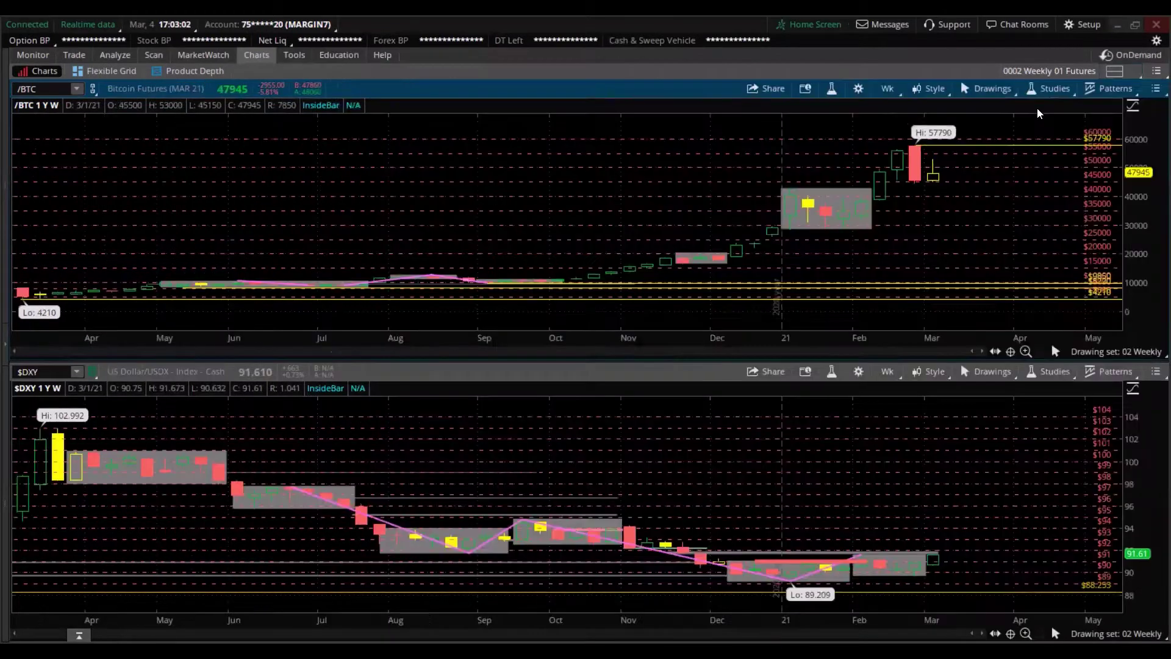
click(1115, 71)
click(1052, 99)
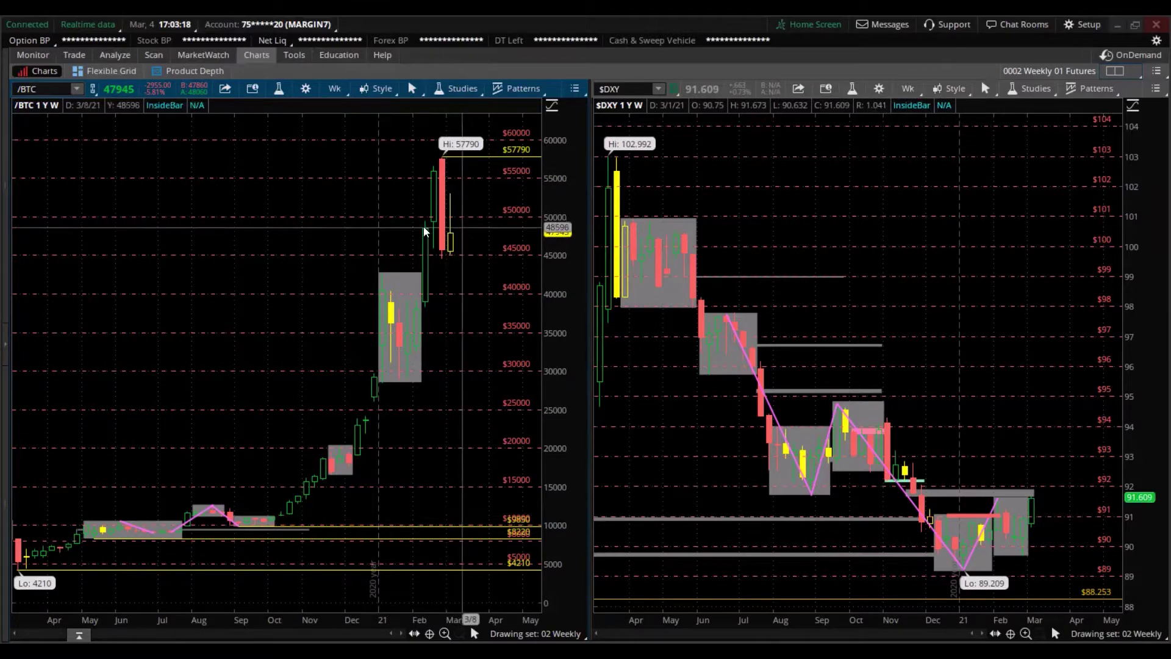
Zoom /BTC in on the candles since December, and examine the recent $DXY candles both close up and over the full year.
drag(313, 241, 583, 244)
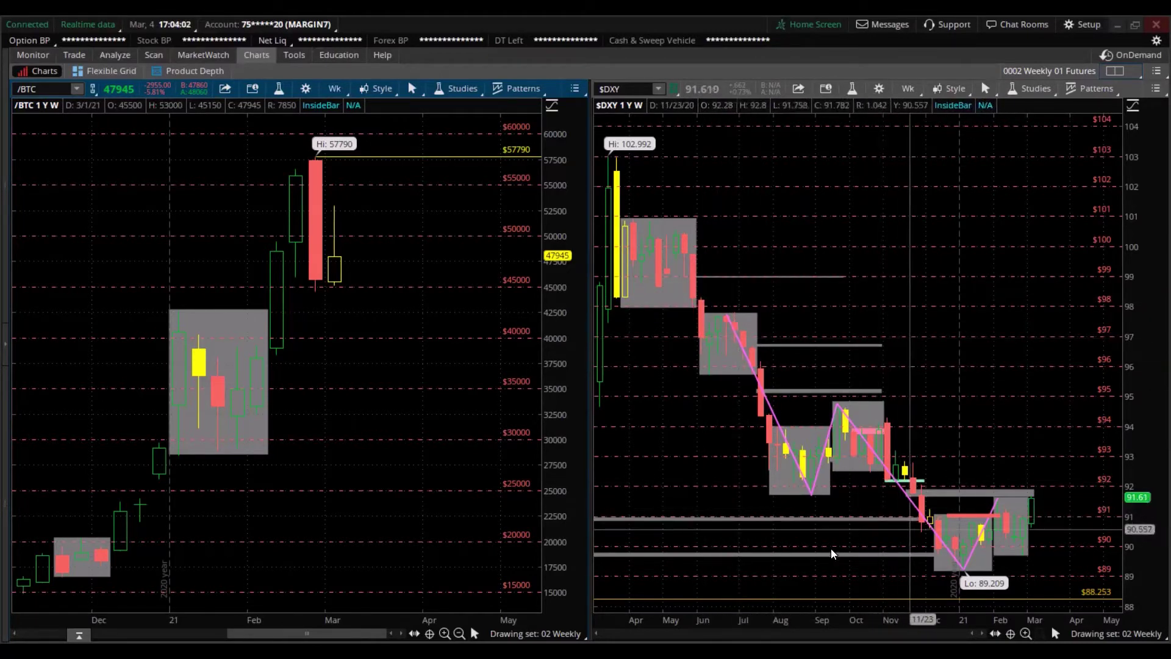
scroll(915, 518, up, 3)
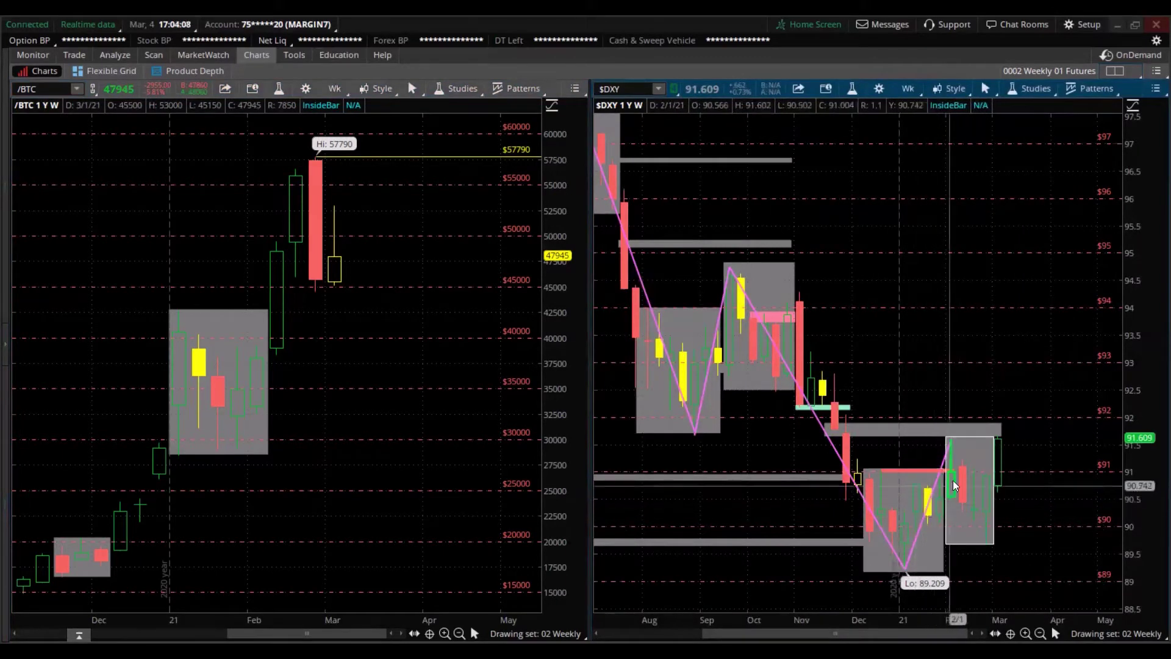
scroll(938, 497, up, 2)
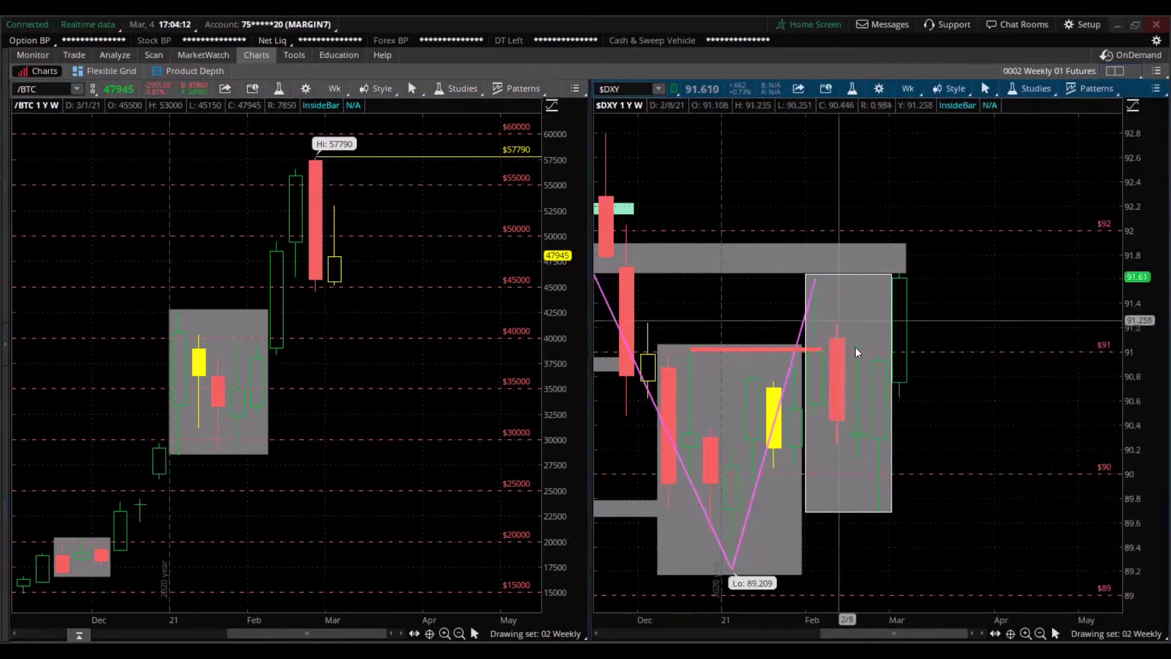
scroll(912, 479, down, 3)
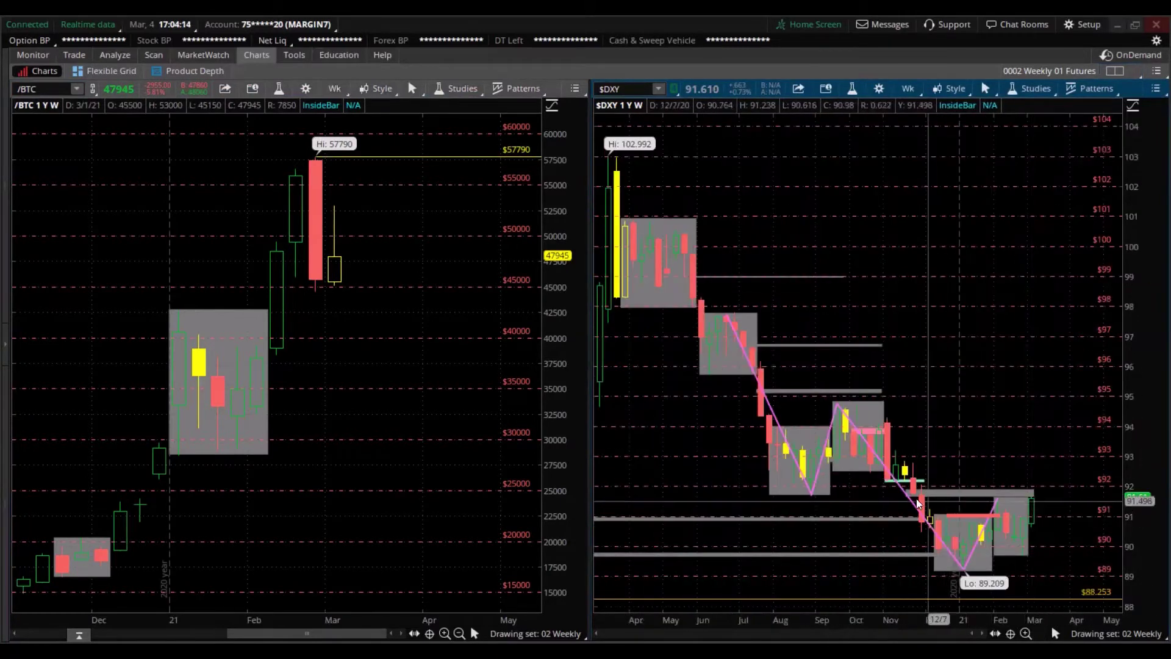
scroll(872, 508, up, 3)
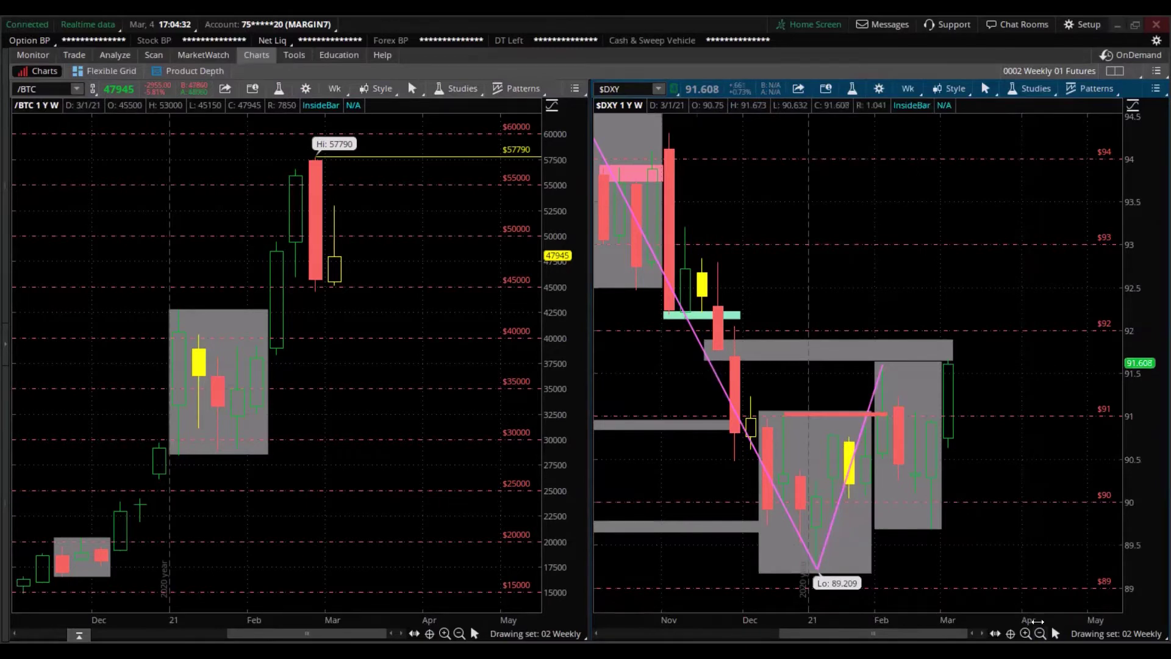
drag(1037, 622, 994, 488)
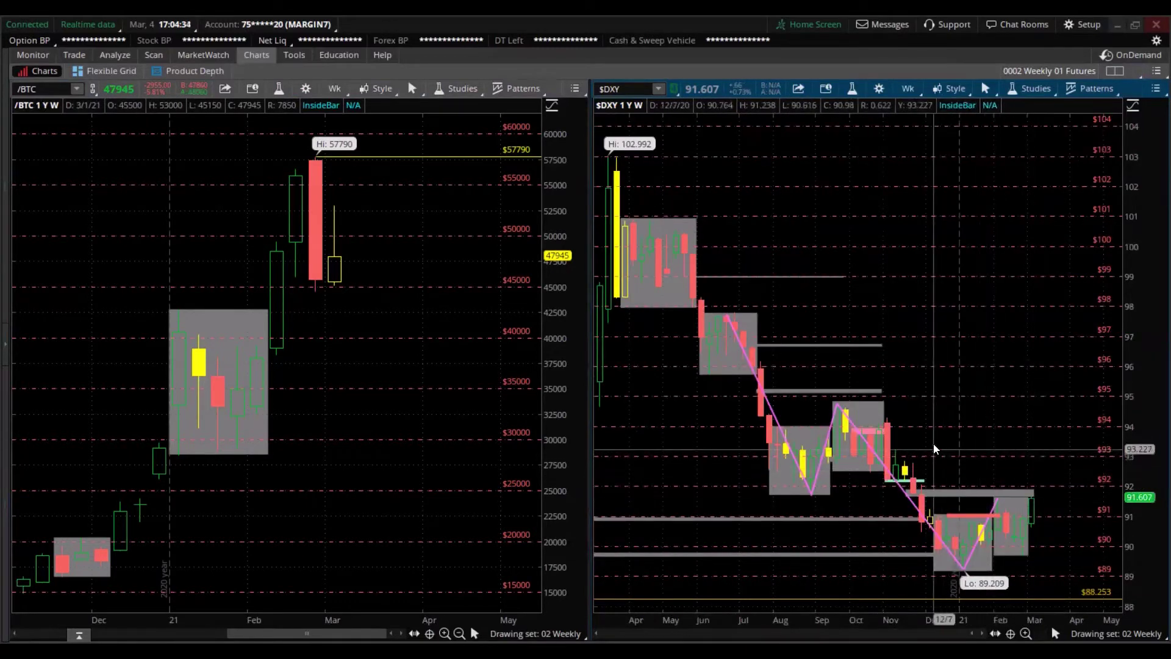
Load the saved chart grid 0002 Weekly 03 01 FX Futures USD/ Pairs.
click(1105, 75)
mouse_move(1061, 225)
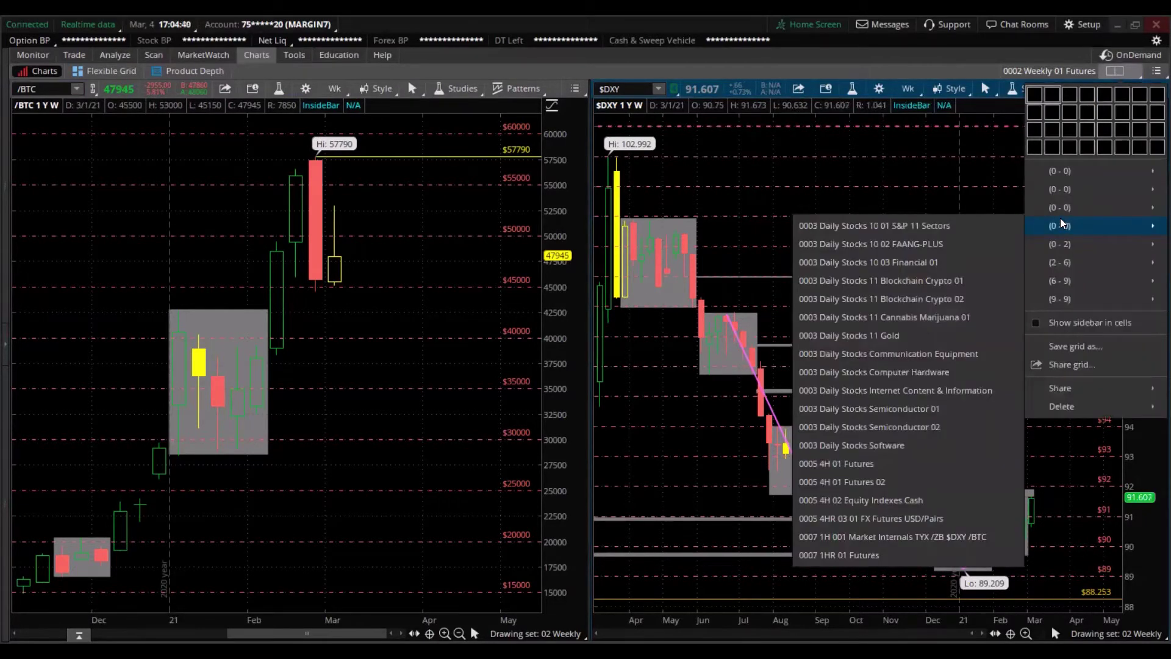
mouse_move(1062, 197)
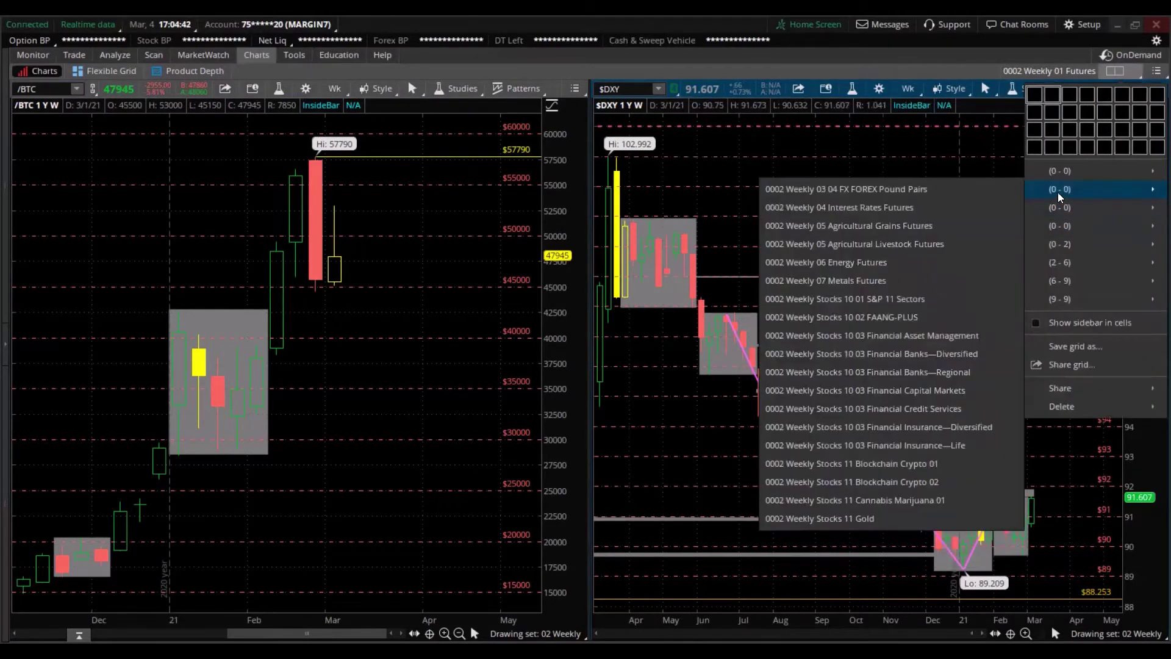
mouse_move(1056, 174)
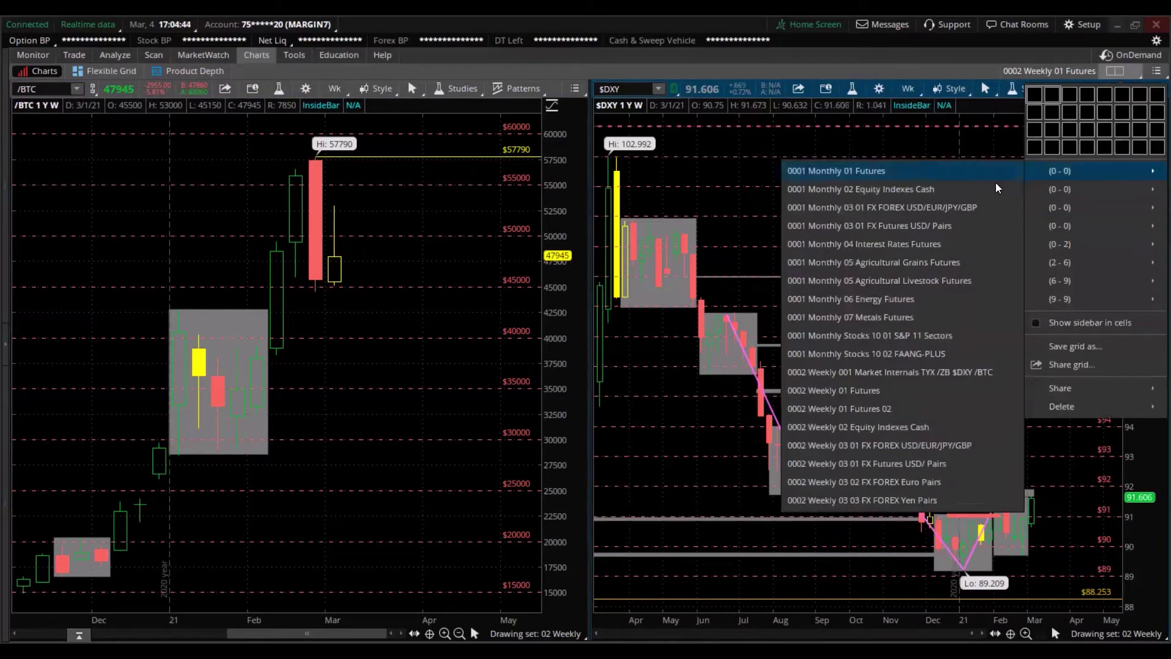
click(893, 463)
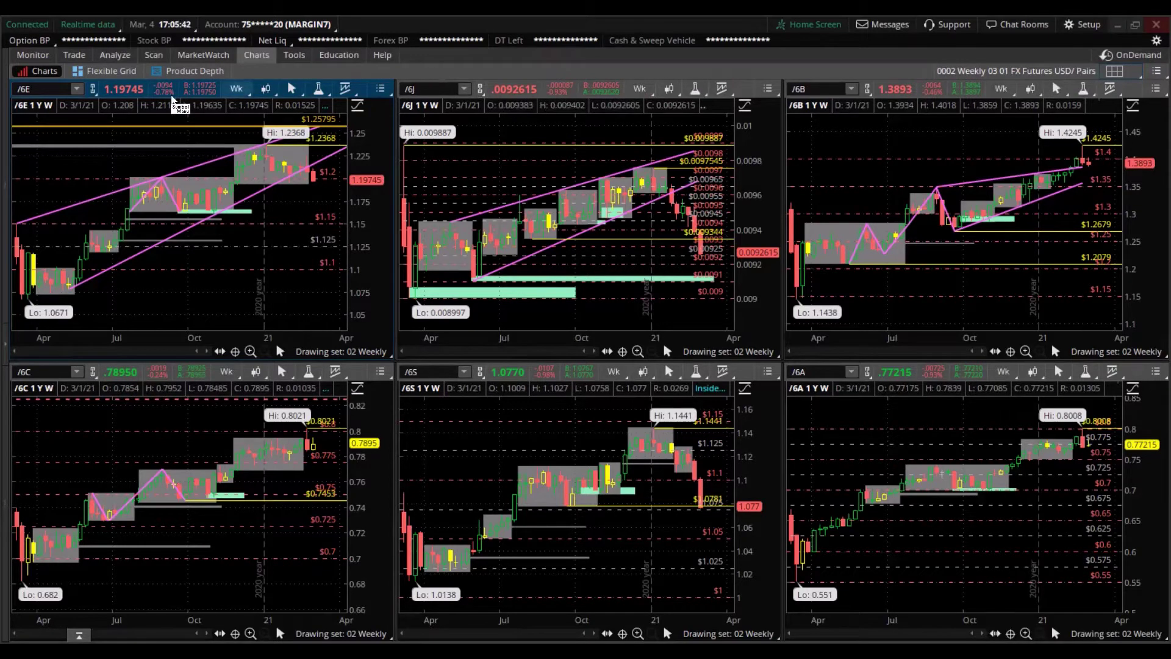
Maximize the /6E weekly chart and page through /6J, /6B and /6C to the /6S chart.
click(120, 89)
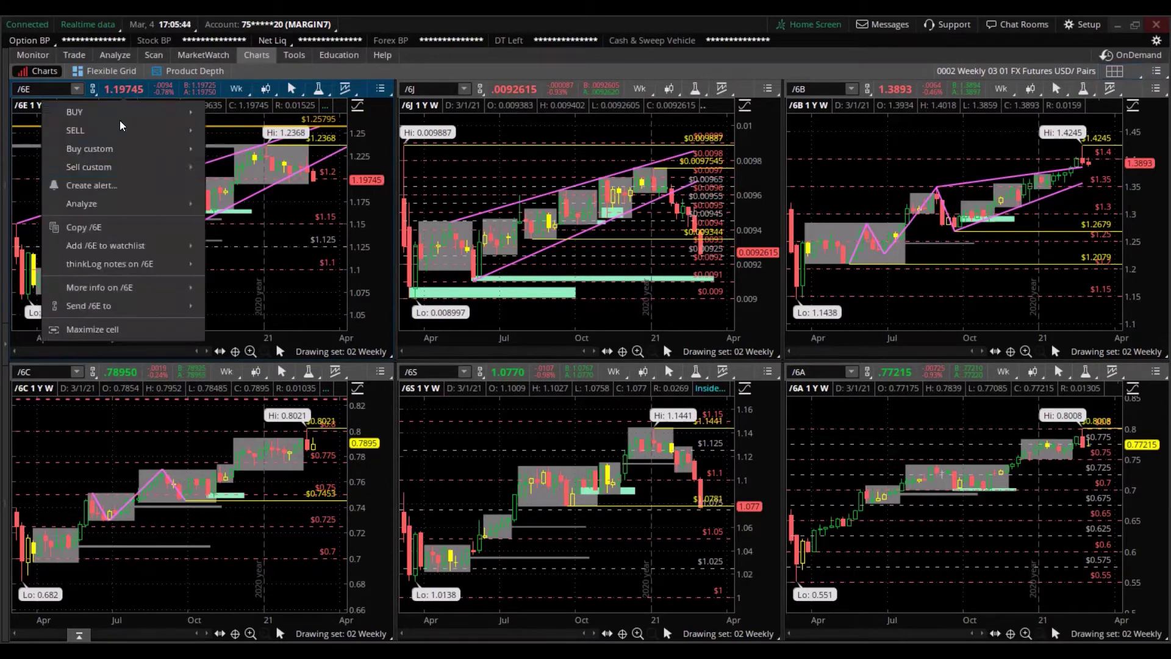
click(165, 331)
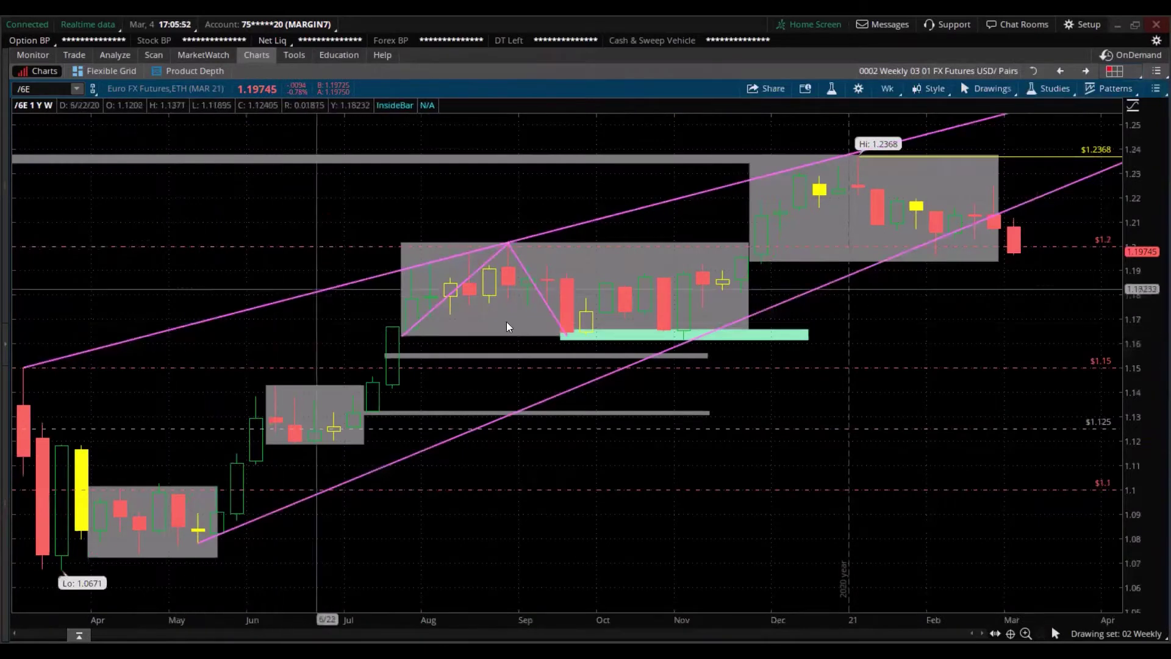
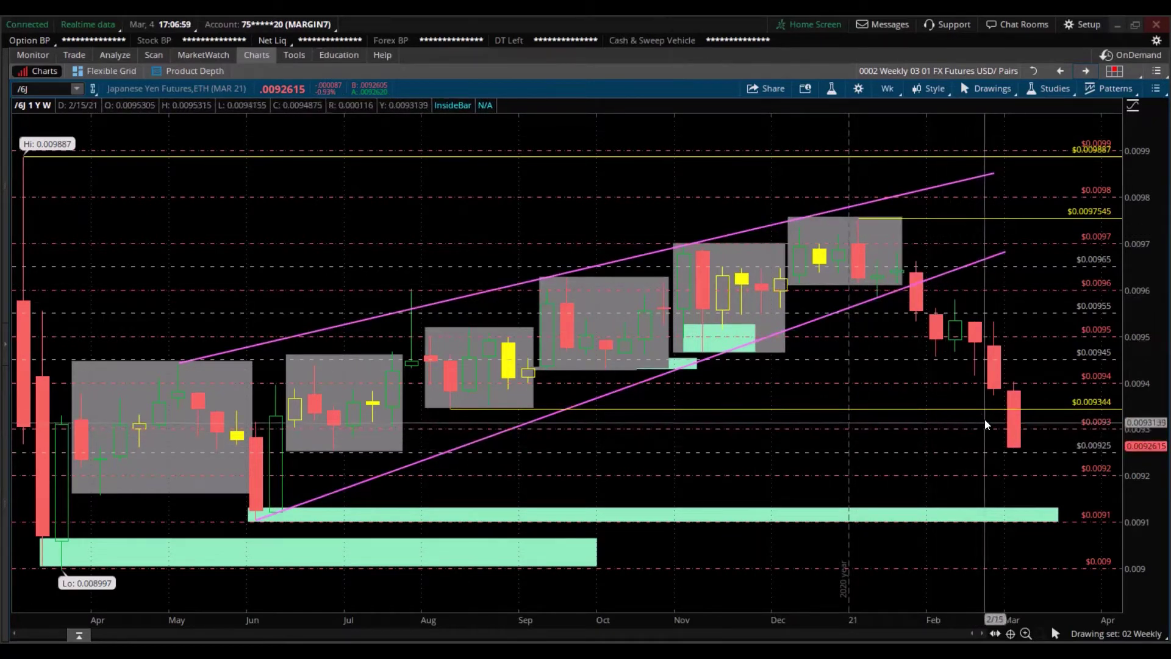
click(1086, 72)
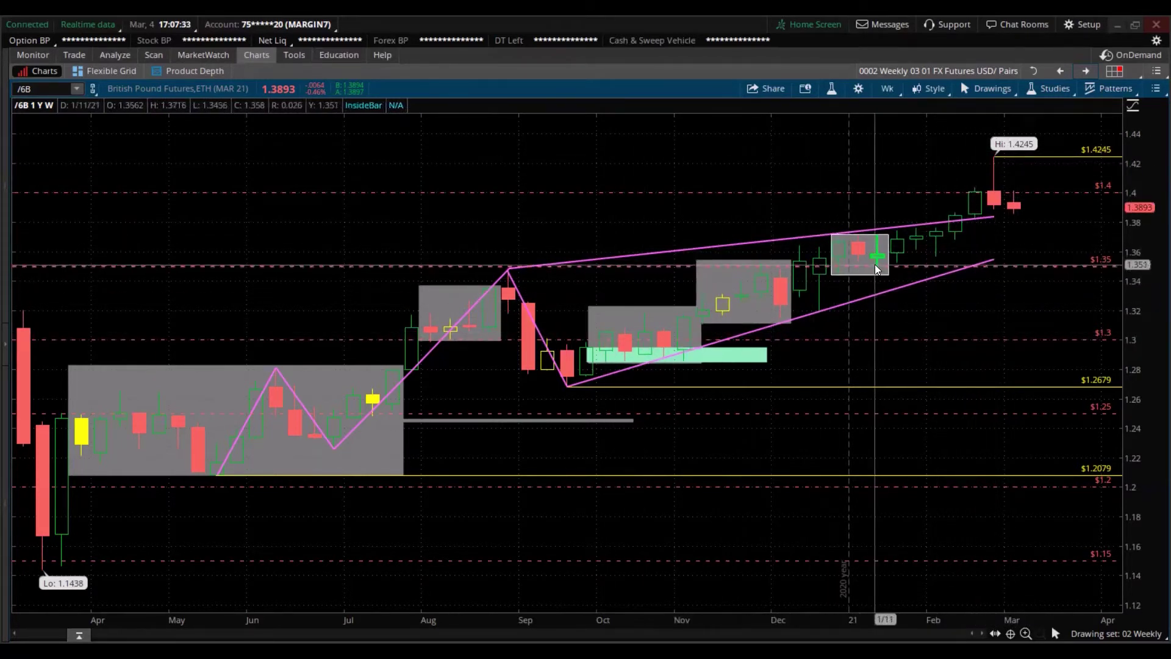
click(1086, 72)
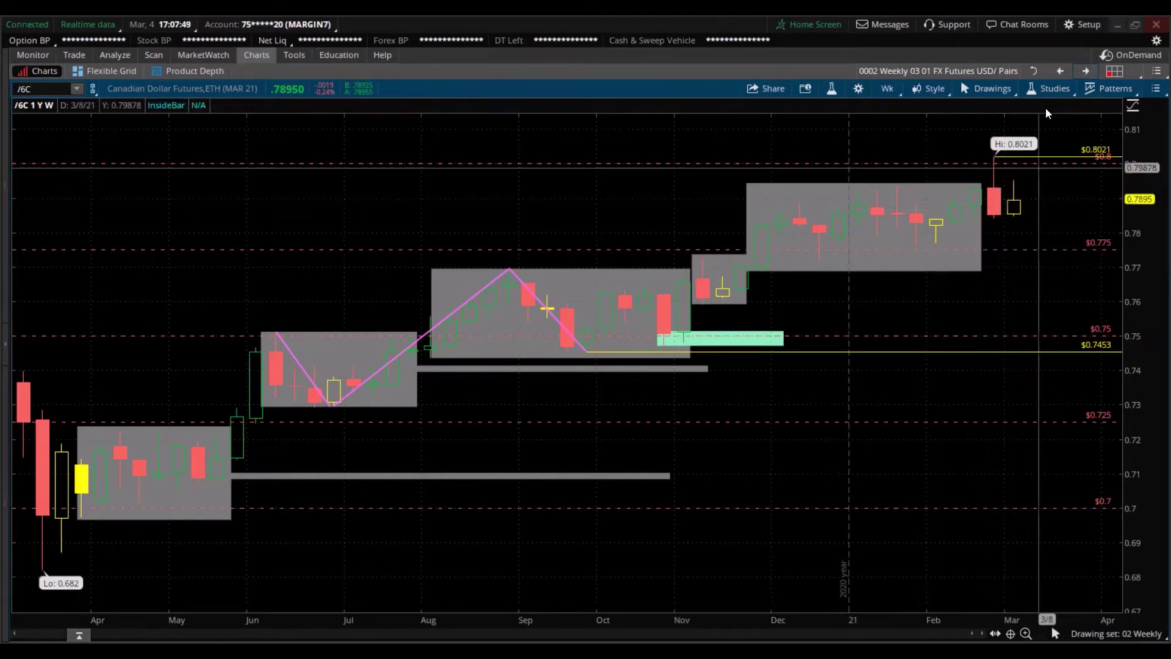
click(1085, 70)
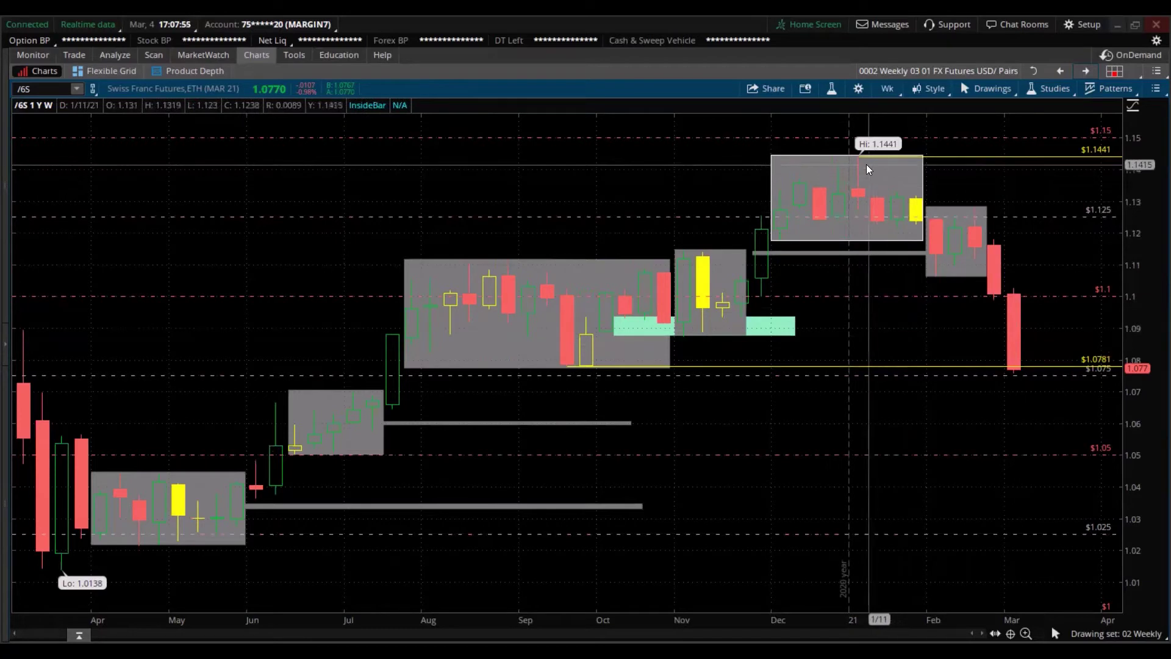
Remove the $1.0781 price level from the /6S chart and move on to the /6A chart.
mouse_move(864, 164)
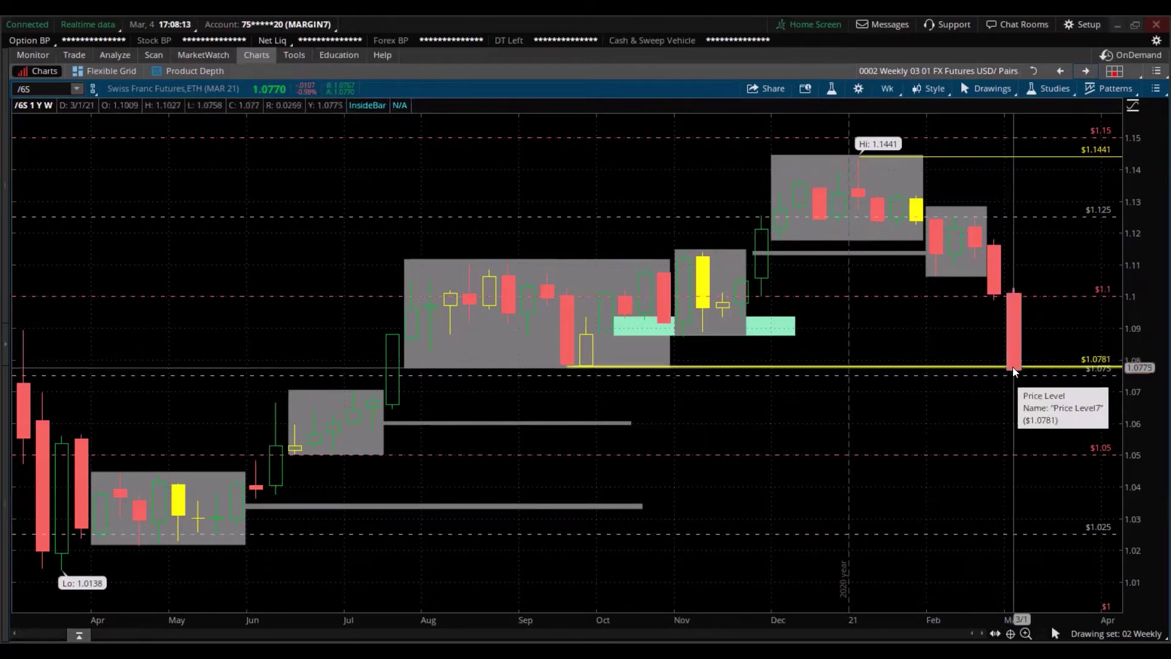
right_click(983, 366)
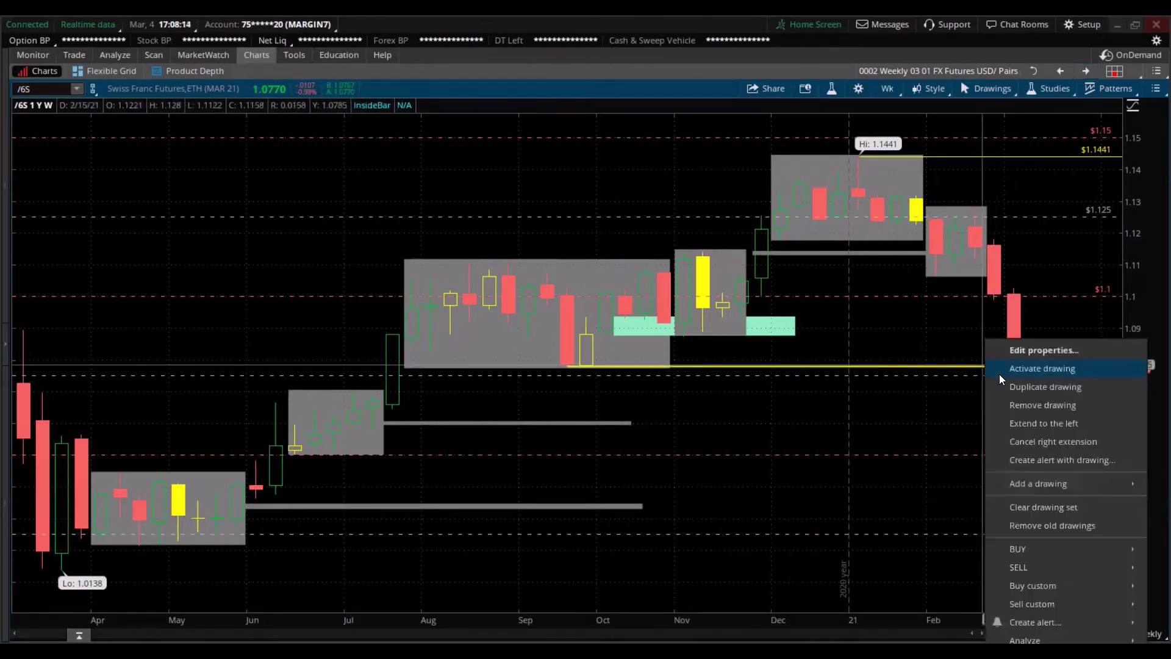
click(1012, 403)
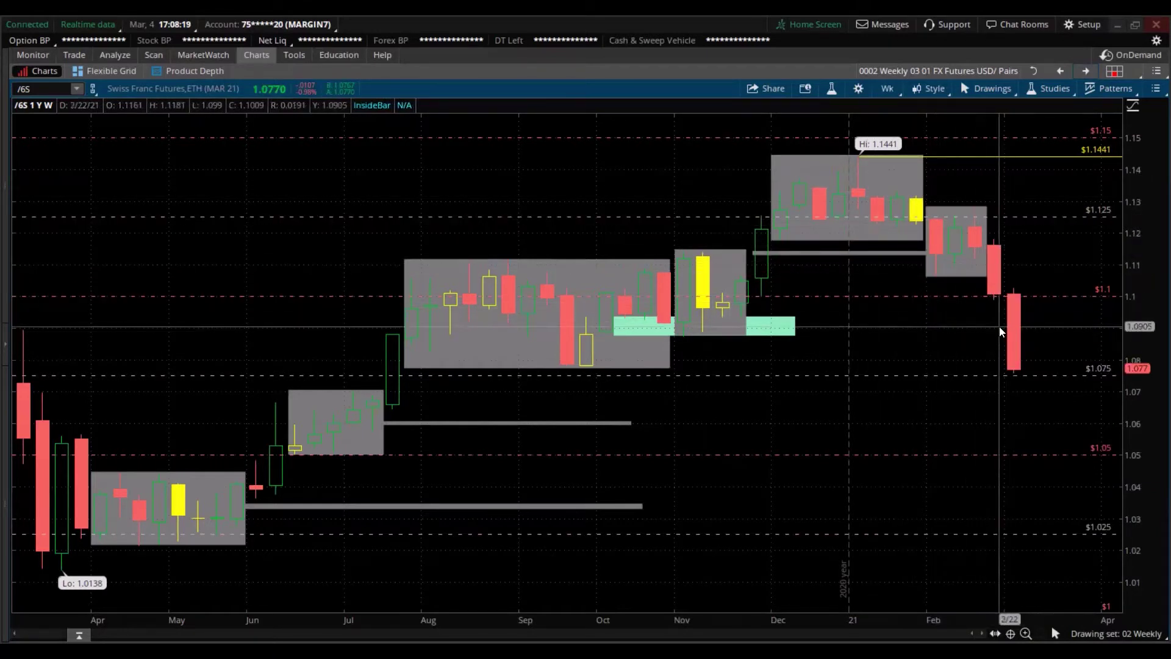
click(1085, 72)
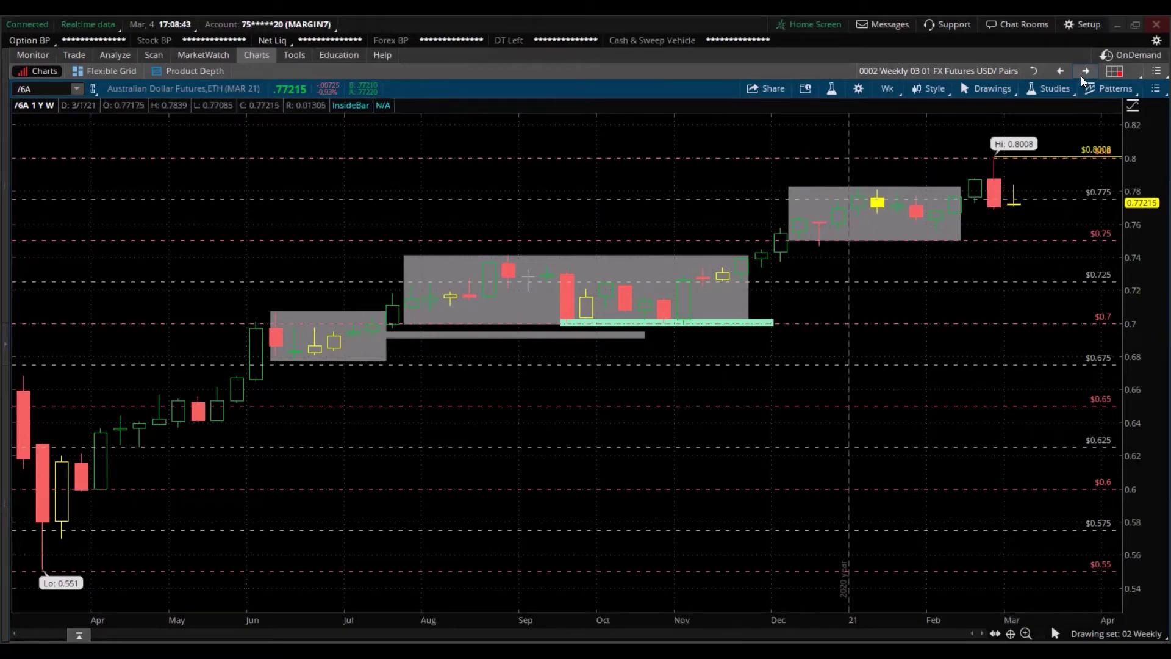
Return from the maximized /6A chart to the full grid and load the saved grid 0002 Weekly 03 02 FX FOREX Euro Pairs.
click(1031, 70)
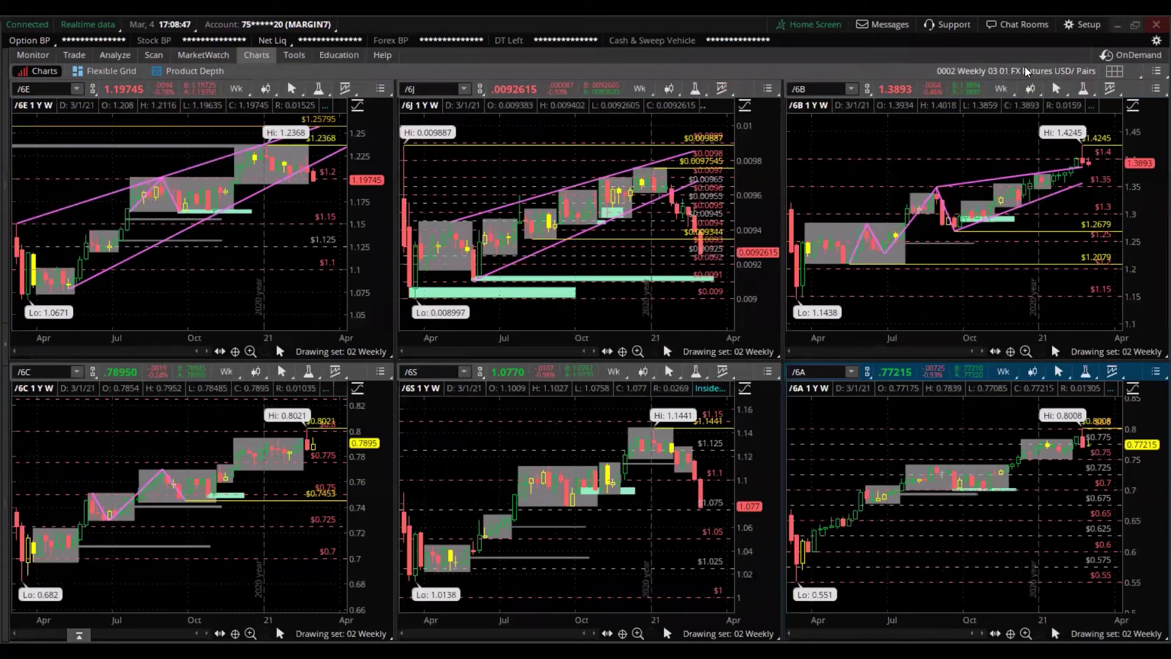
click(1114, 72)
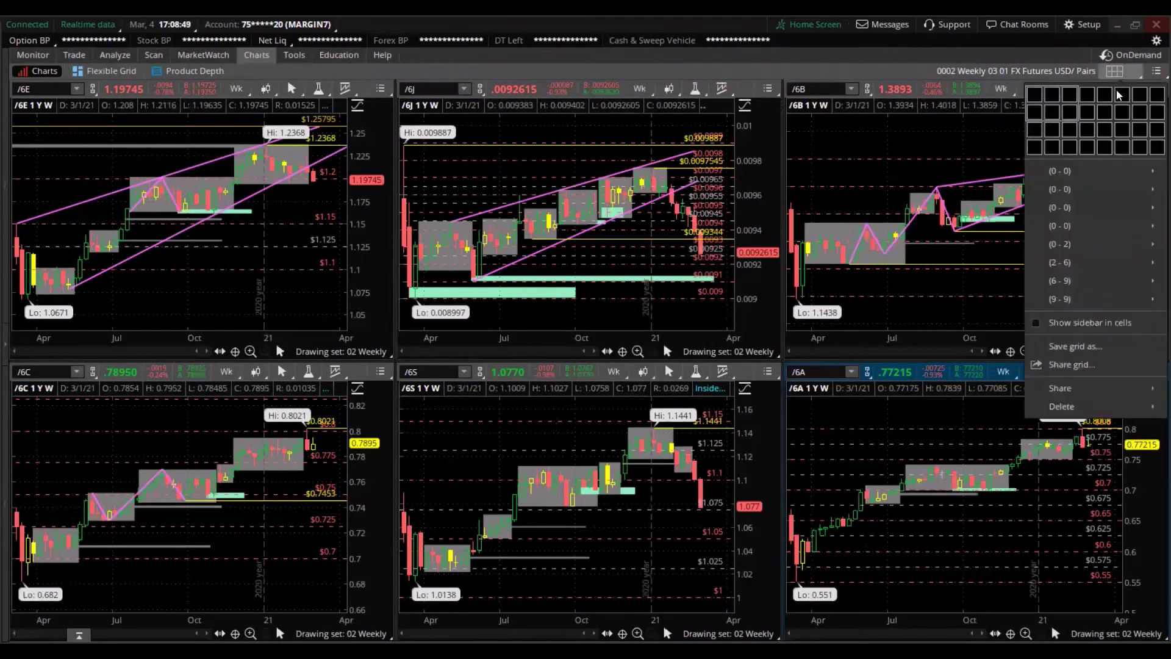
mouse_move(1098, 196)
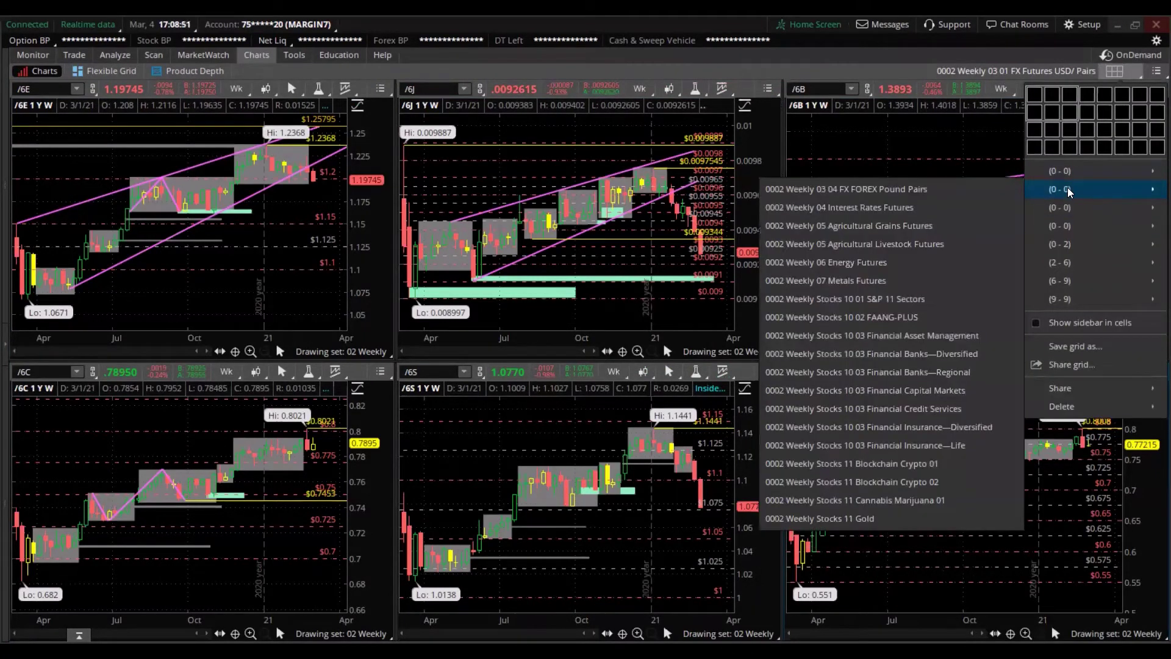
mouse_move(1060, 172)
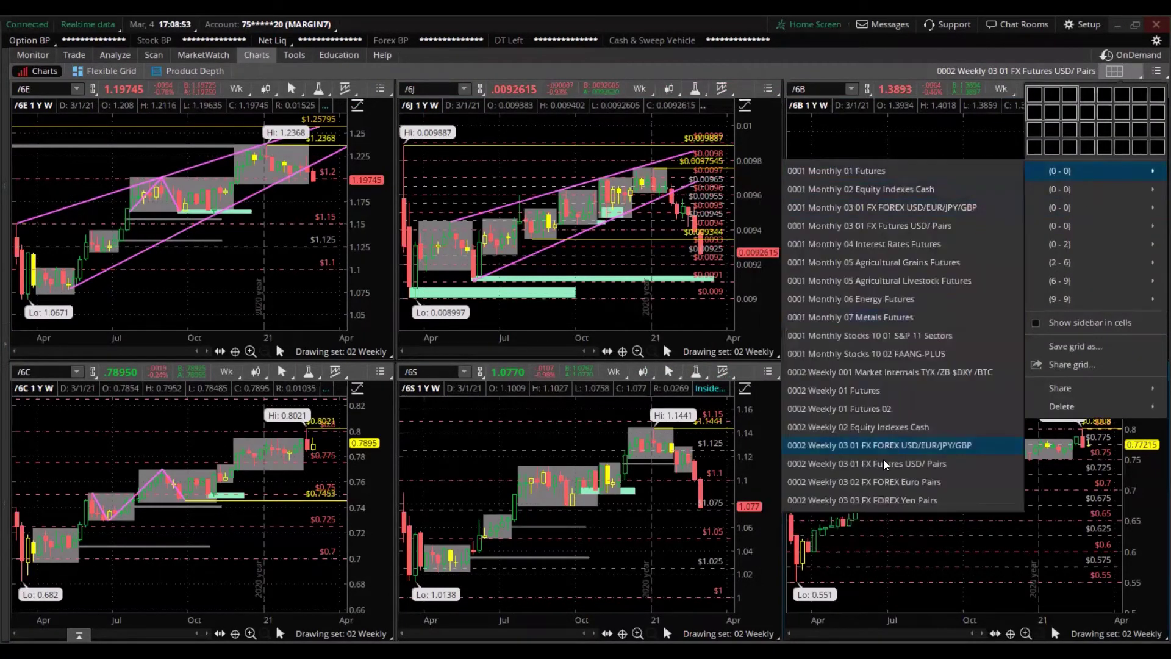
click(909, 482)
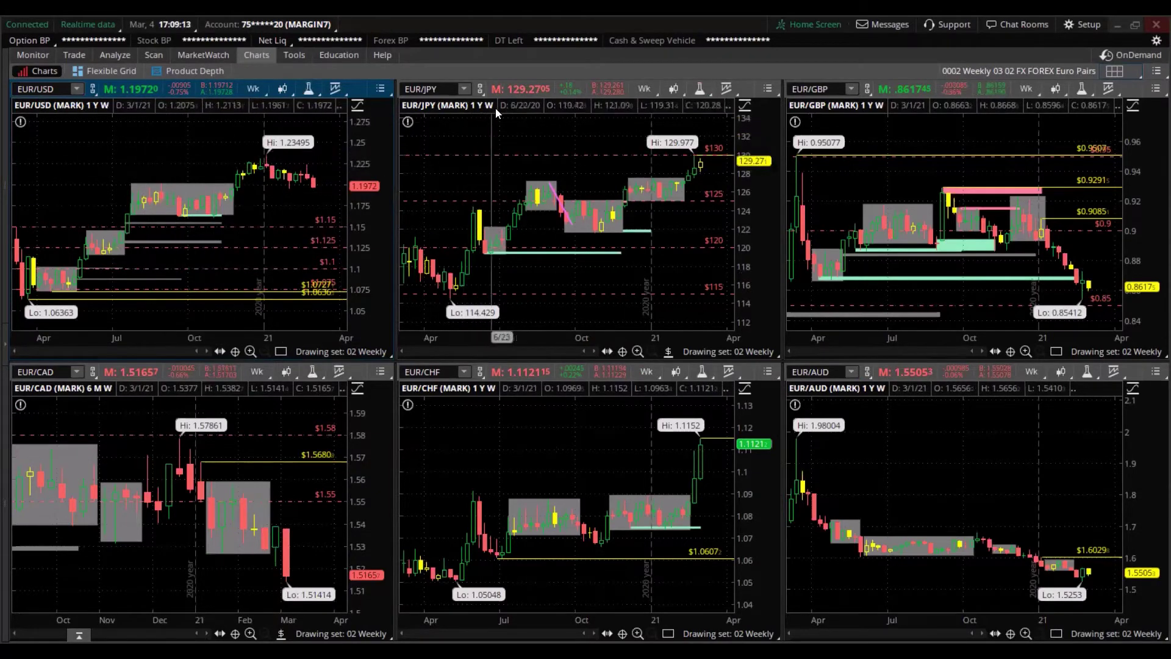
Maximize the EUR/JPY weekly chart and review it, followed by EUR/GBP, EUR/CAD, EUR/CHF and EUR/AUD.
click(517, 93)
click(544, 332)
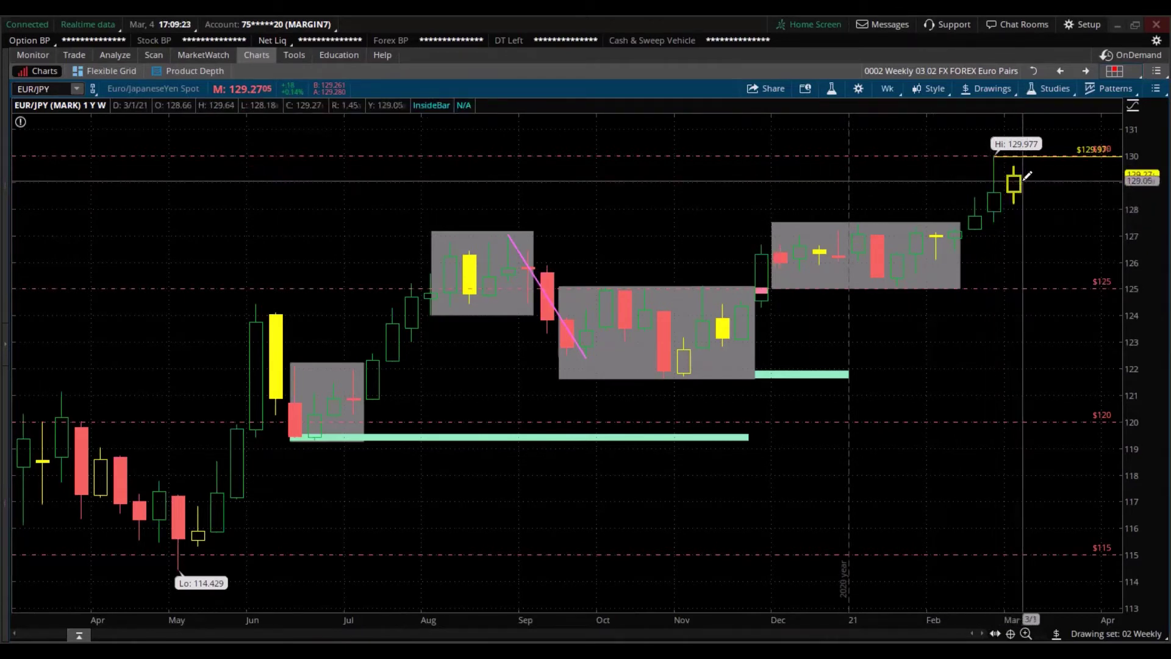
click(1086, 71)
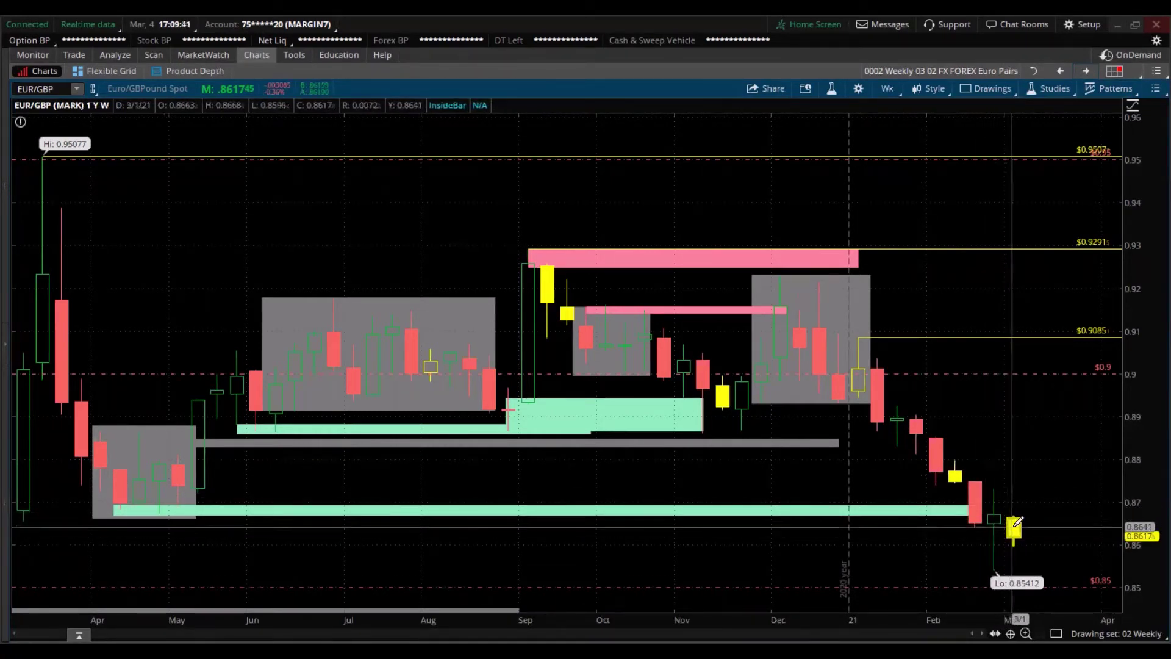
click(1084, 75)
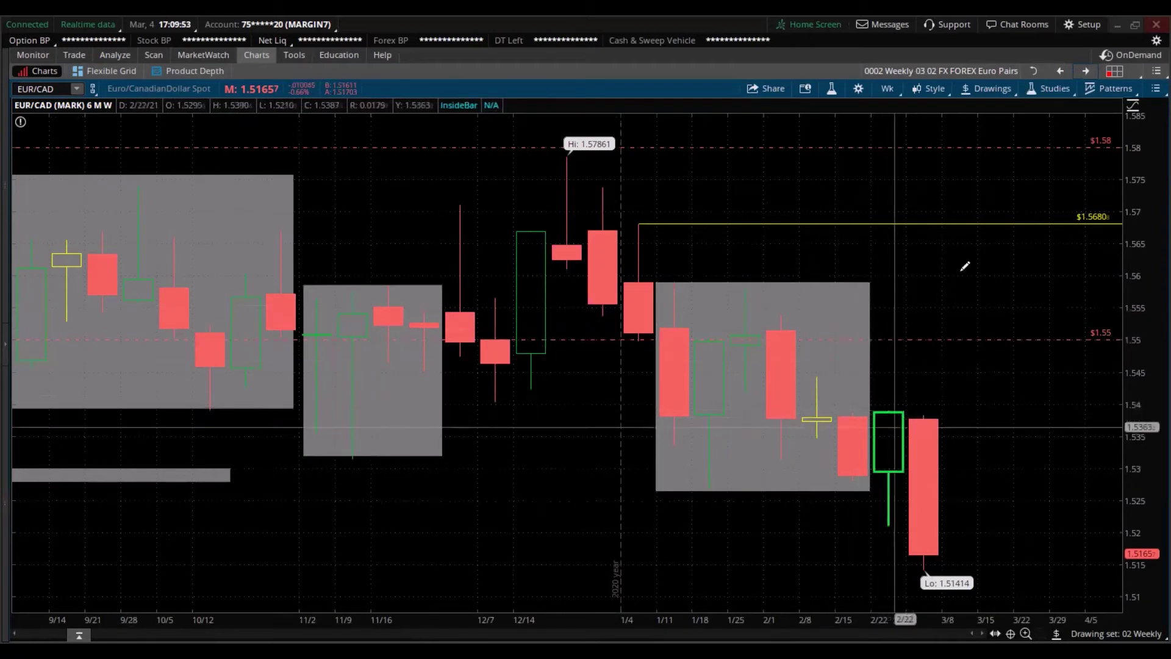
click(1085, 72)
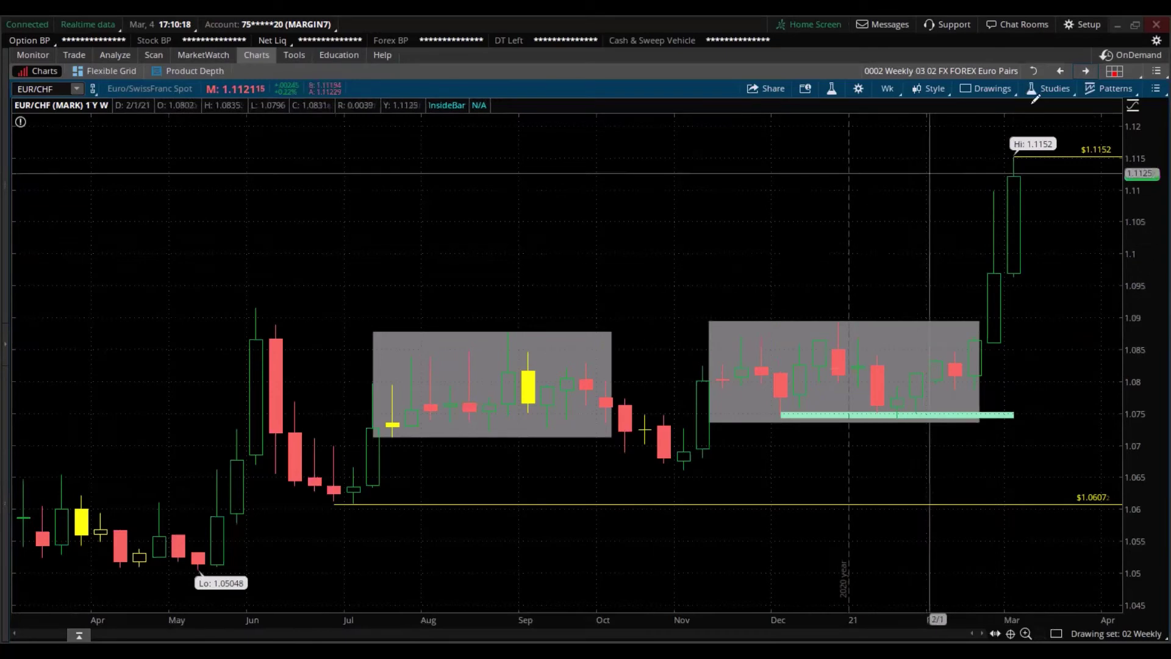
click(1084, 73)
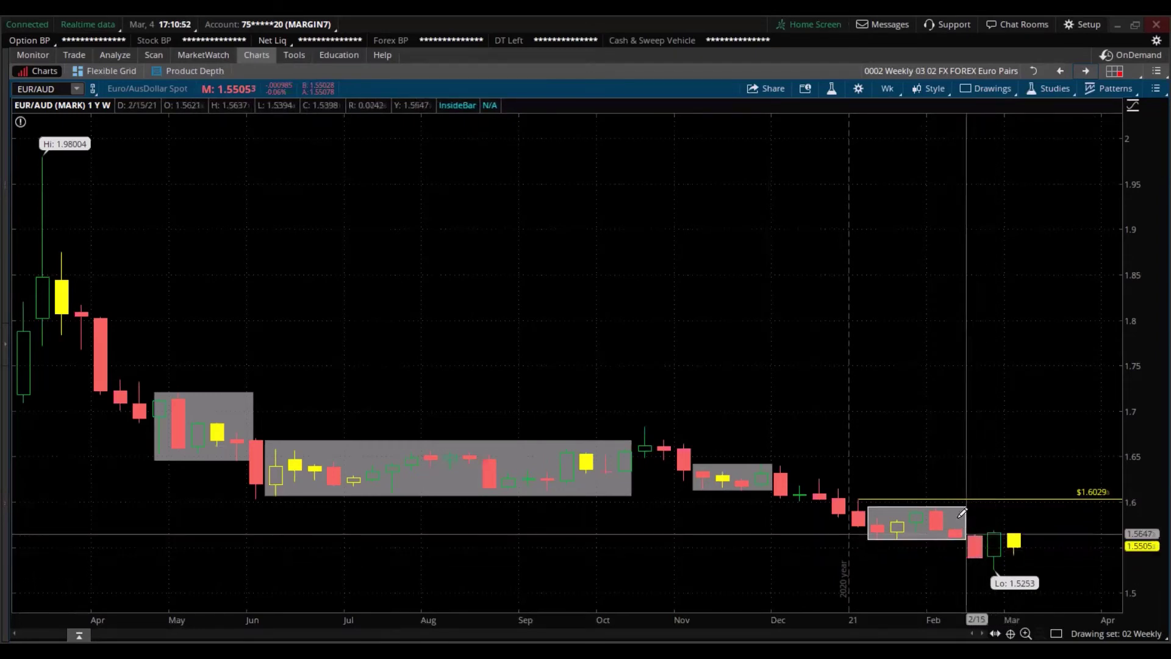
Load the saved chart grid 0002 Weekly 03 03 FX FOREX Yen Pairs.
click(1112, 72)
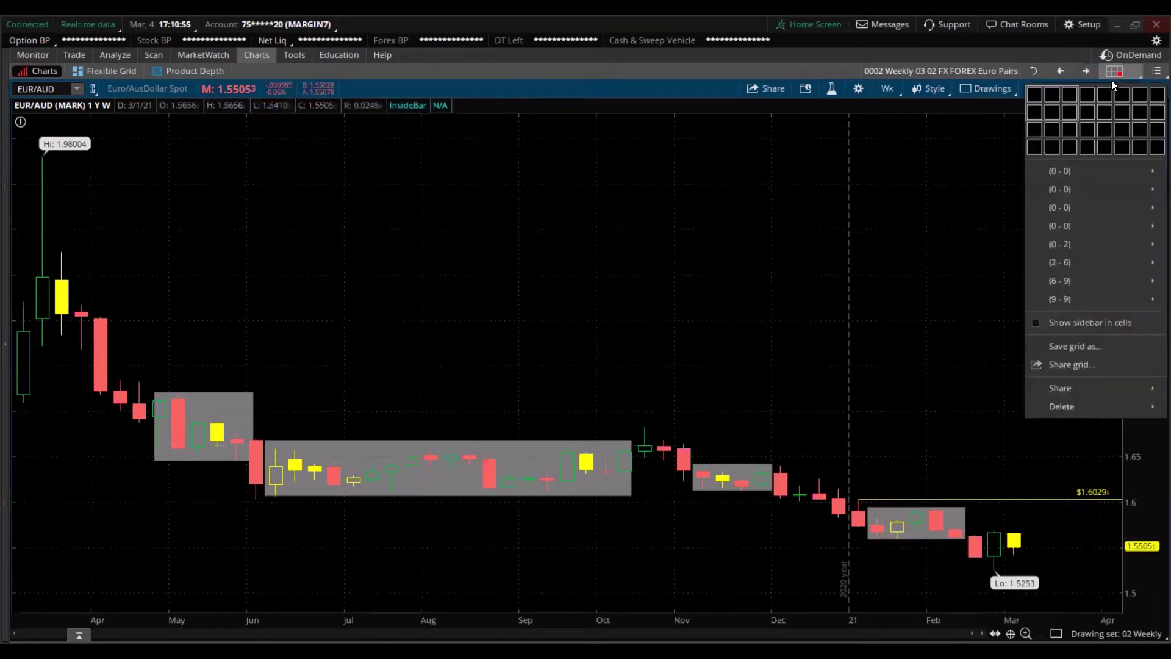
mouse_move(1089, 166)
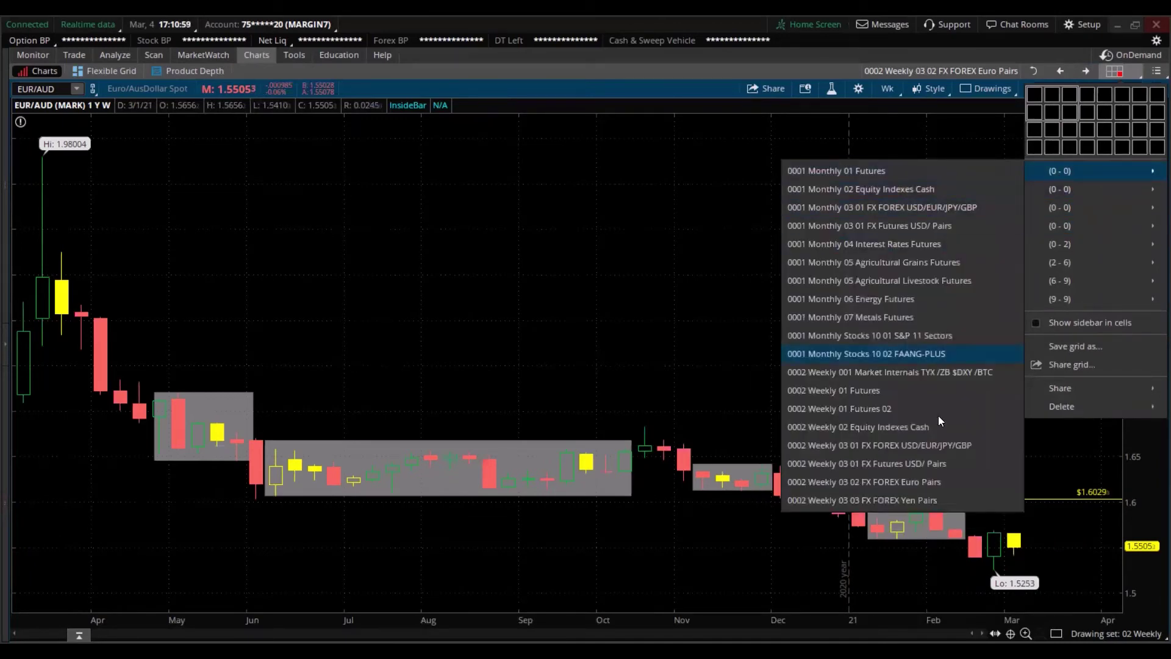
click(913, 498)
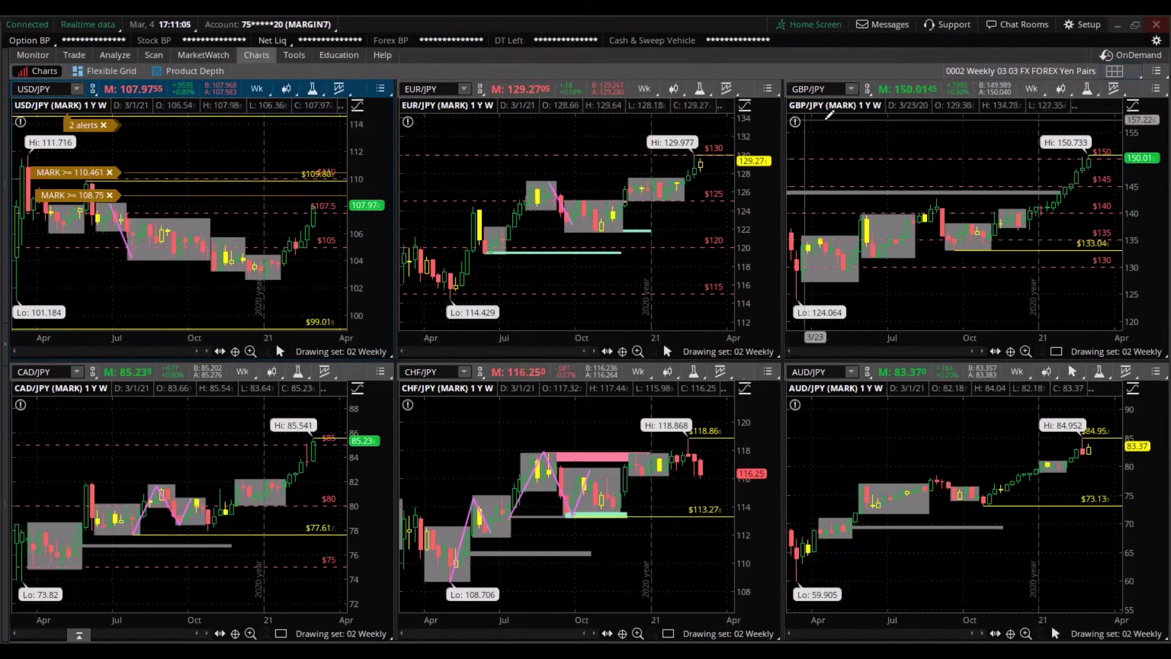
Maximize the GBP/JPY weekly chart and review it, followed by CAD/JPY, CHF/JPY and AUD/JPY.
click(898, 90)
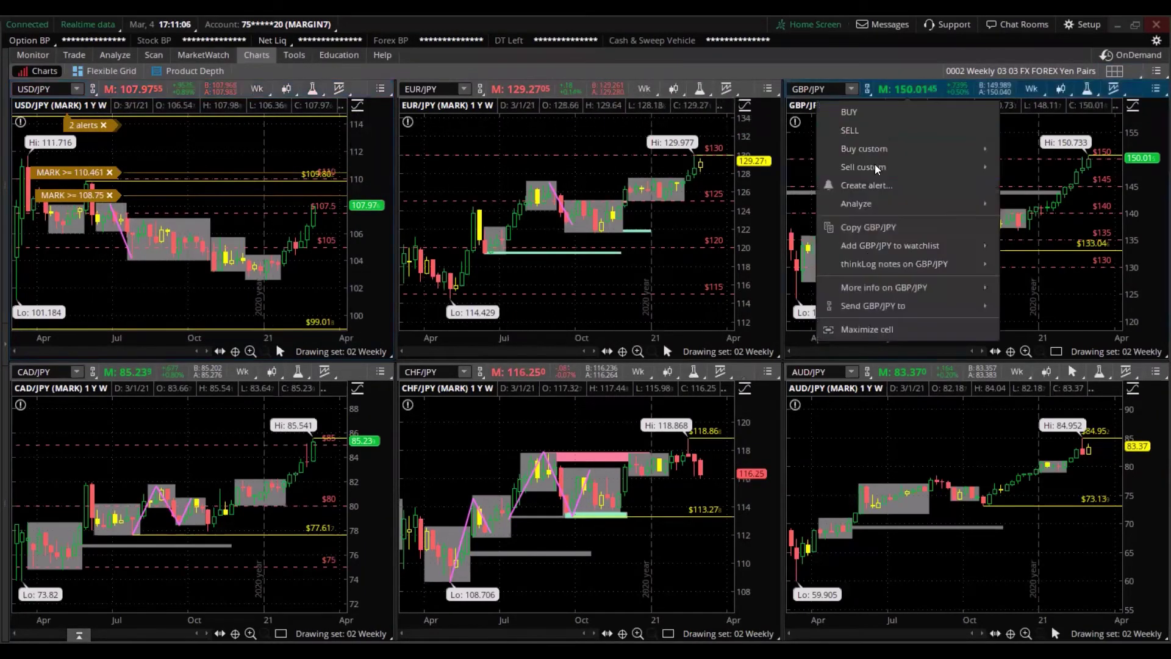
click(873, 330)
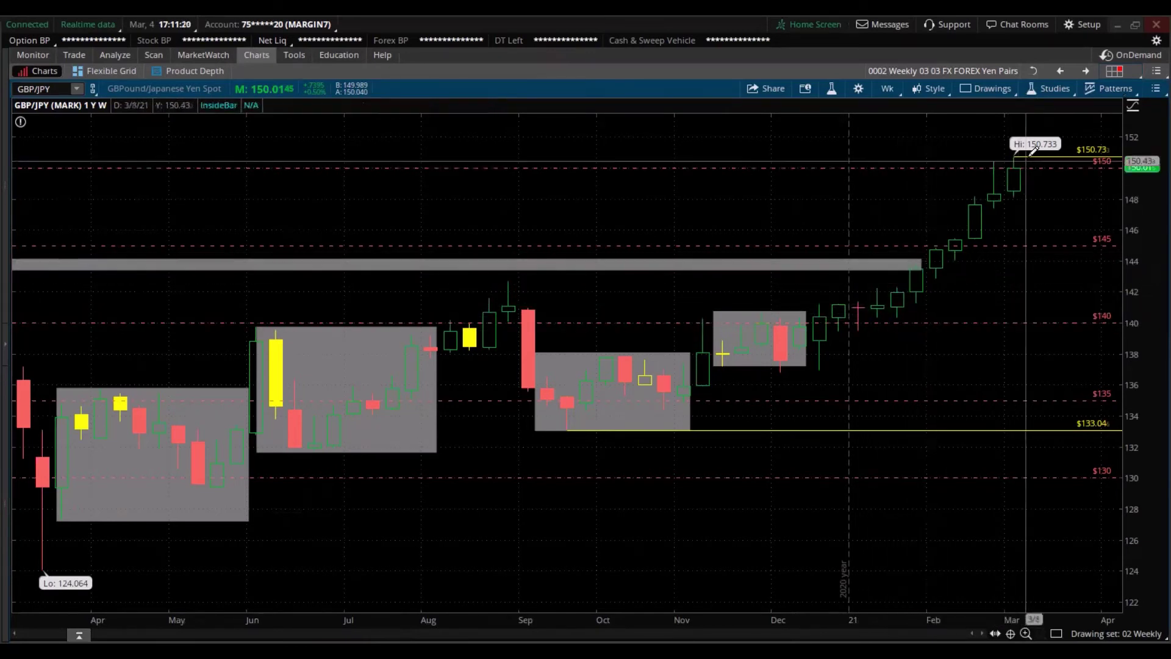
click(1083, 72)
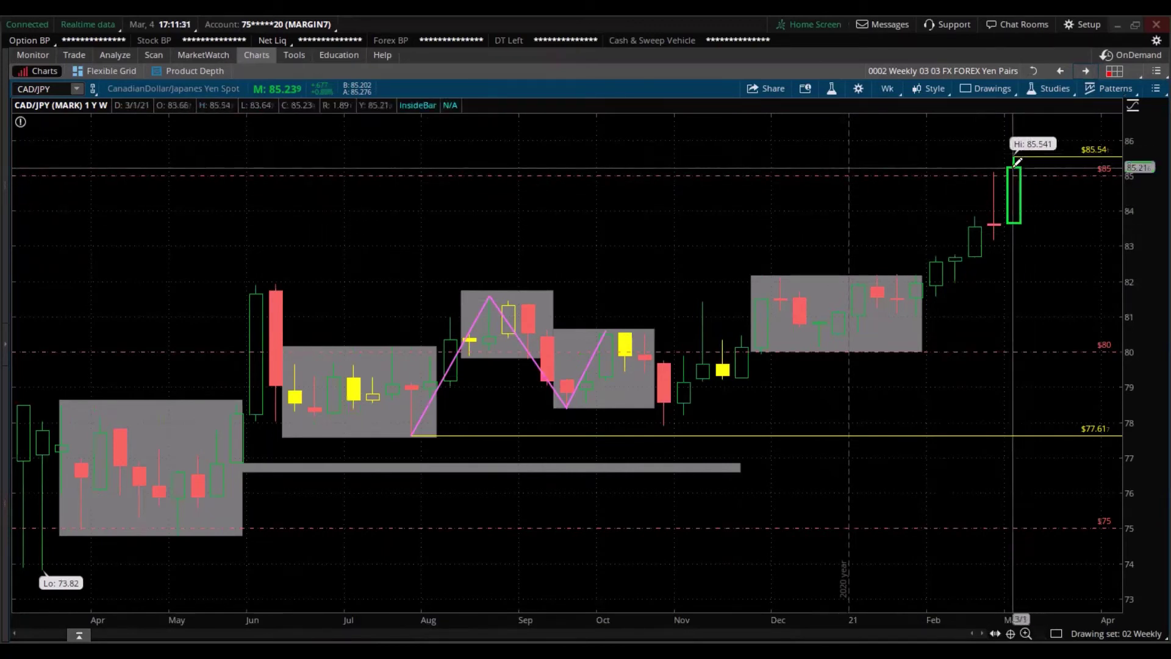
click(1090, 72)
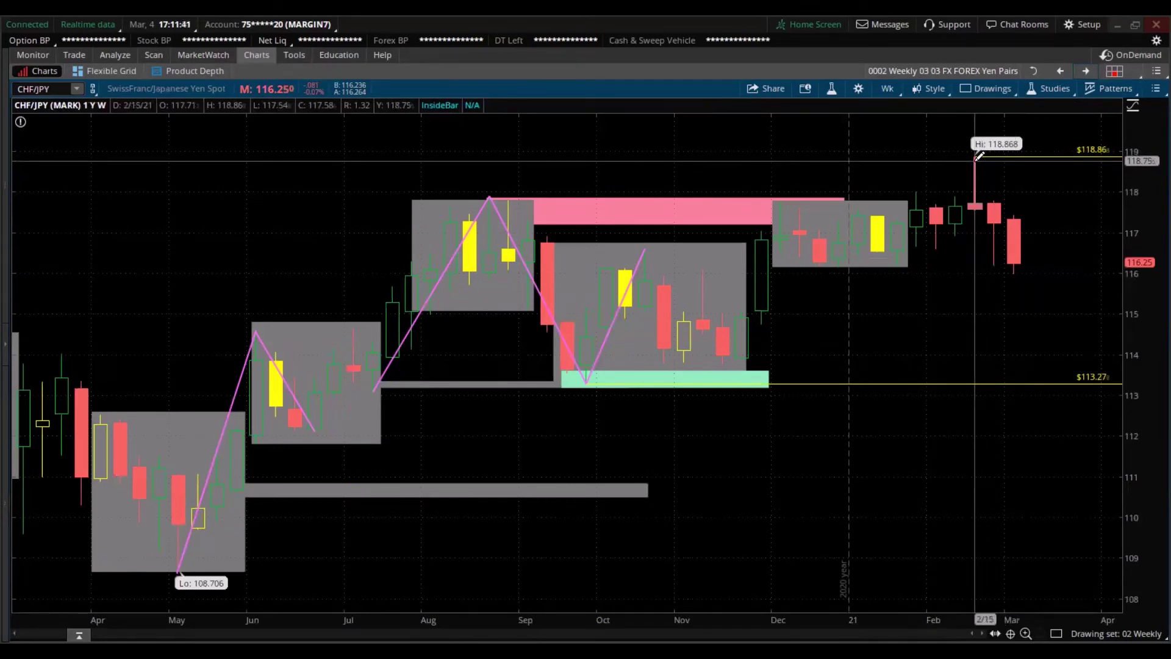
click(1081, 72)
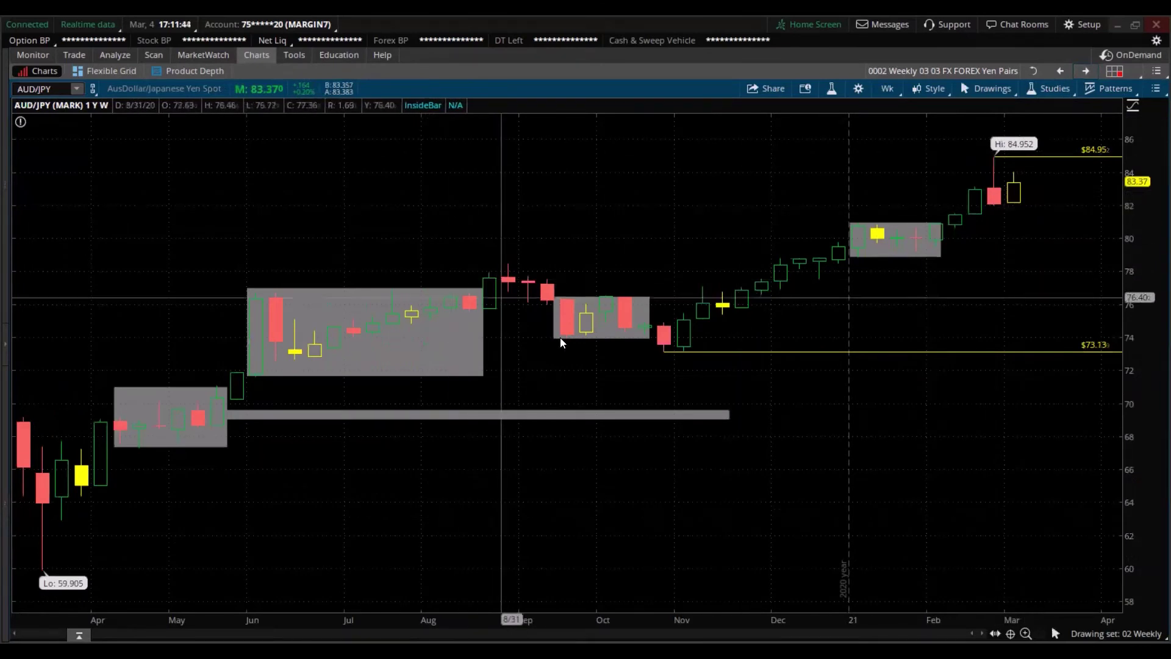